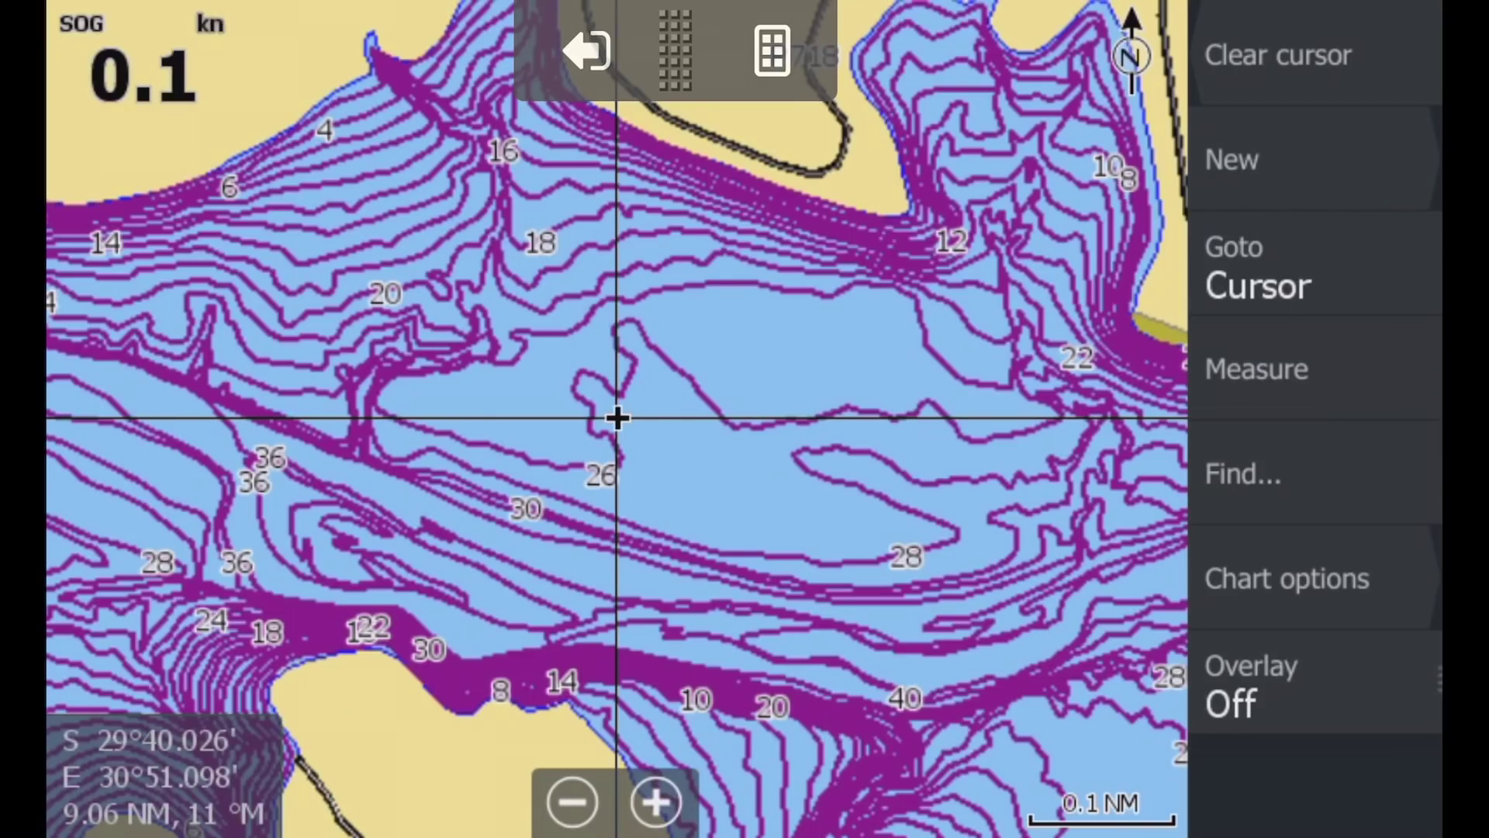
# - Examine the Lowrance chart's presentation options, including depth palette and shading availability
pyautogui.click(1287, 577)
pyautogui.click(1257, 578)
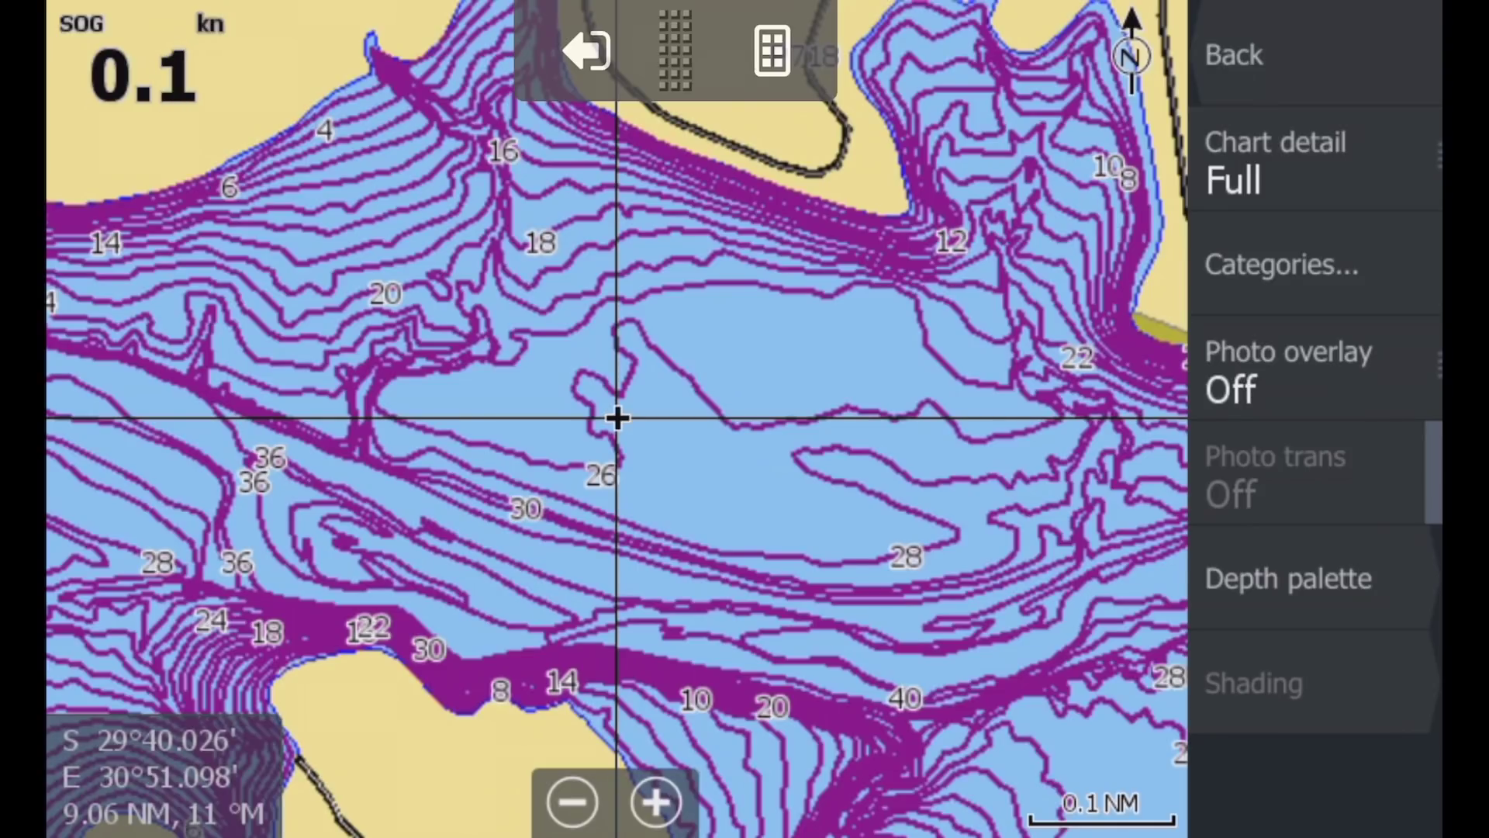
pyautogui.press('Escape')
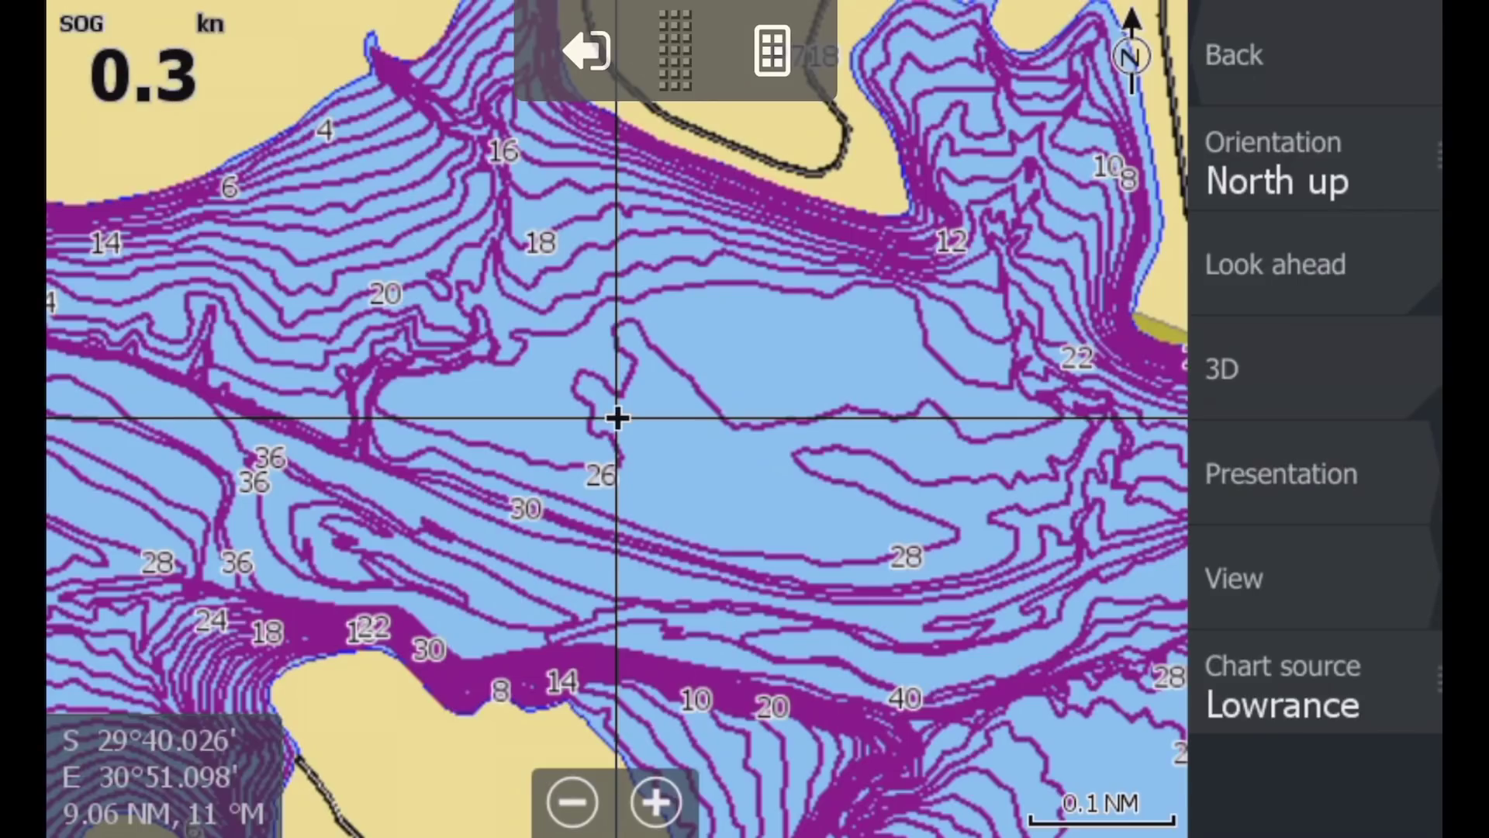
pyautogui.click(1313, 578)
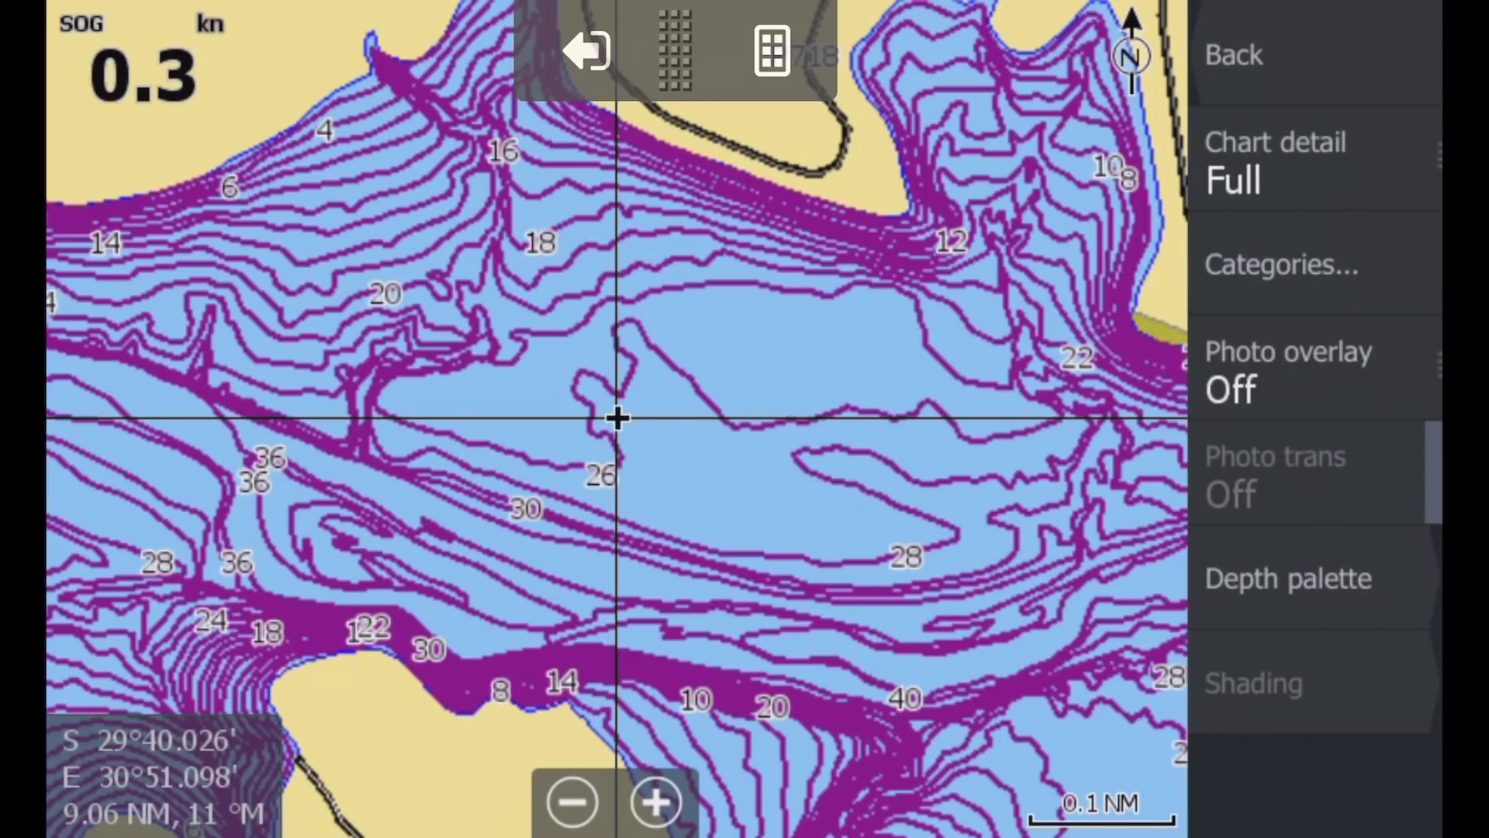
pyautogui.click(1272, 54)
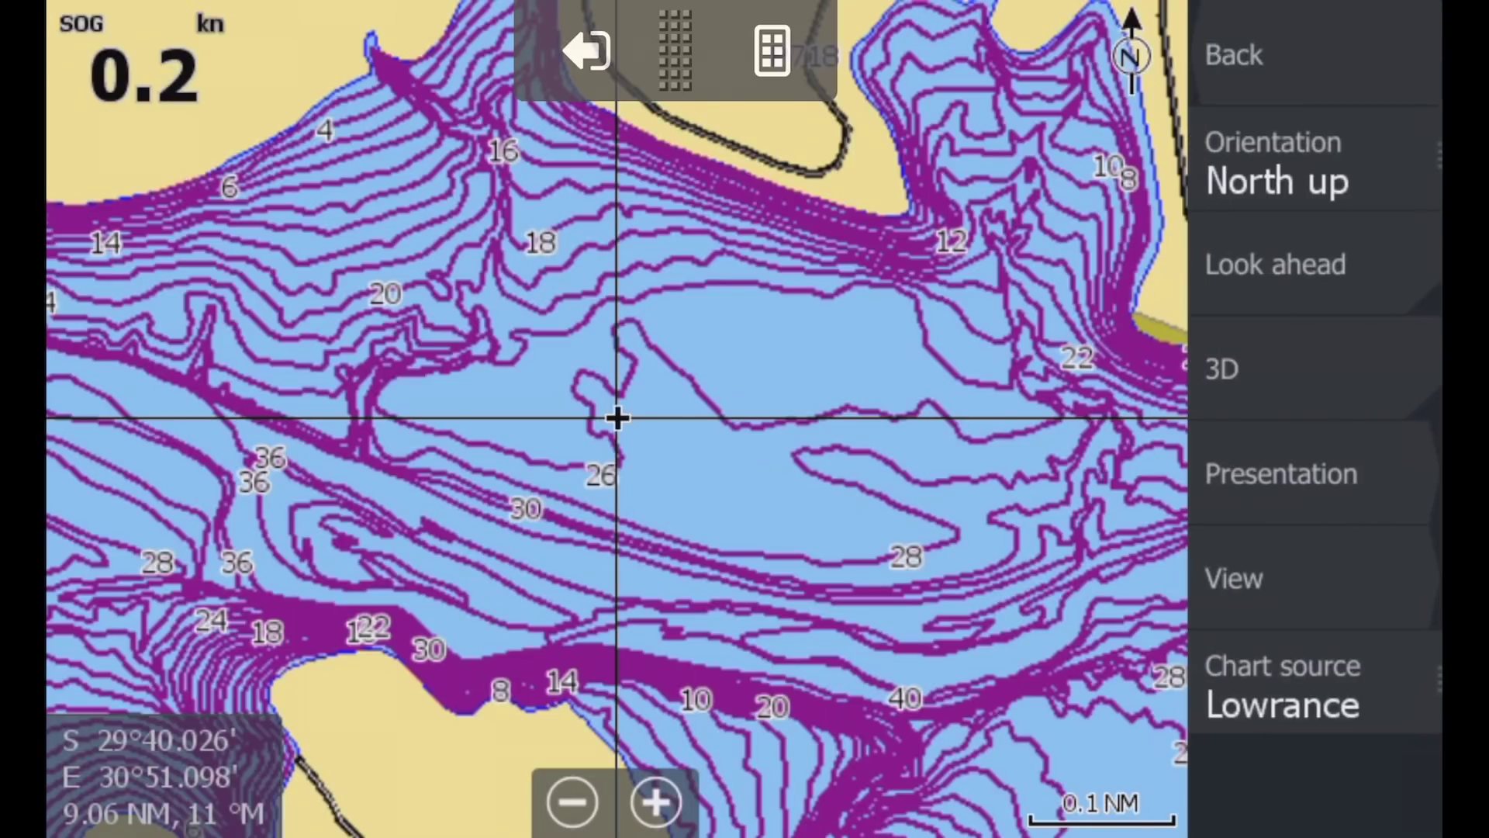
pyautogui.click(1272, 54)
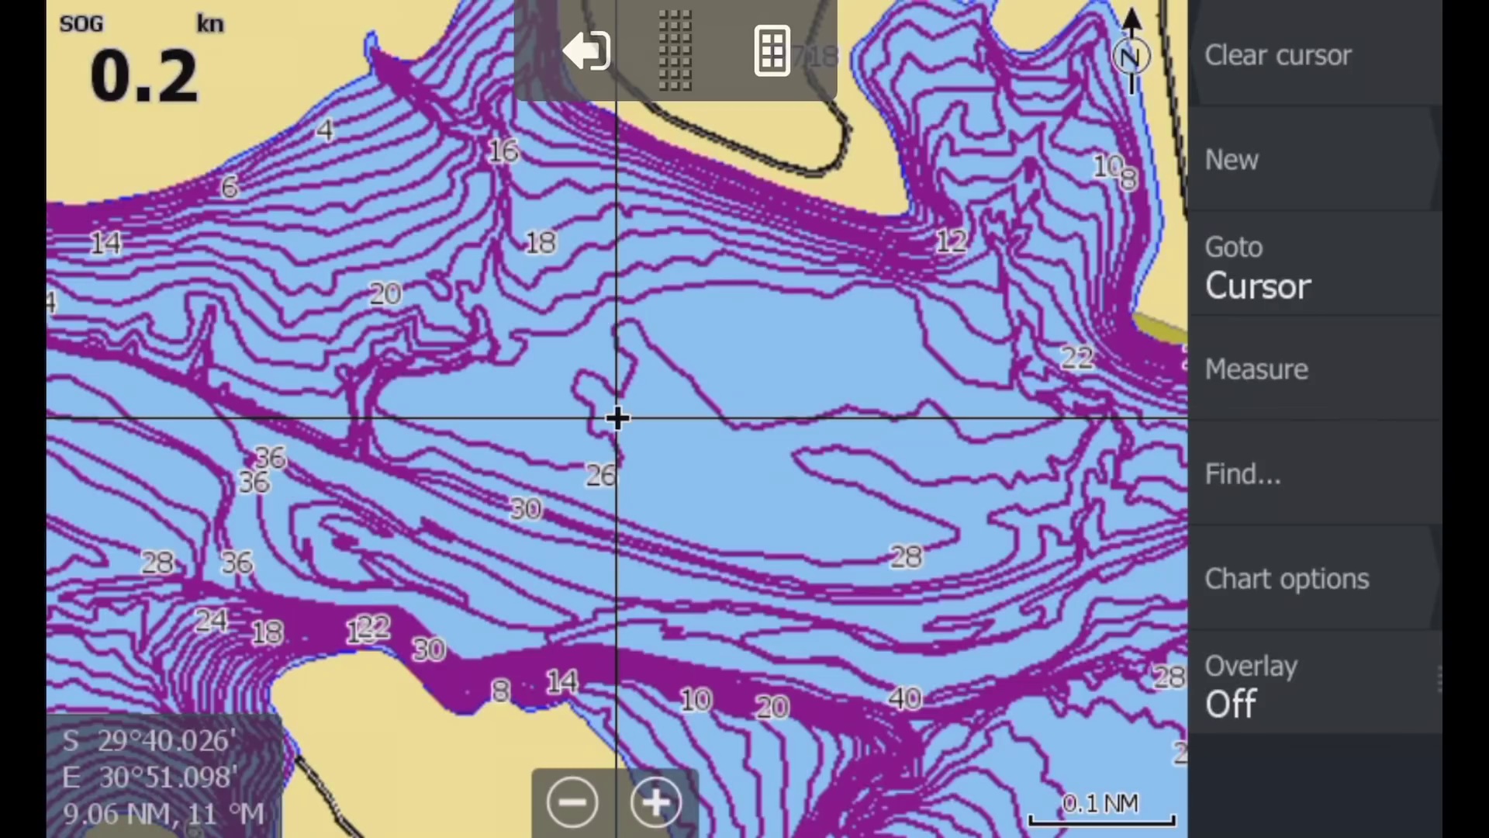
# - Set the chart overlay to Genesis live and its depth palette to Chart sync
pyautogui.click(1272, 682)
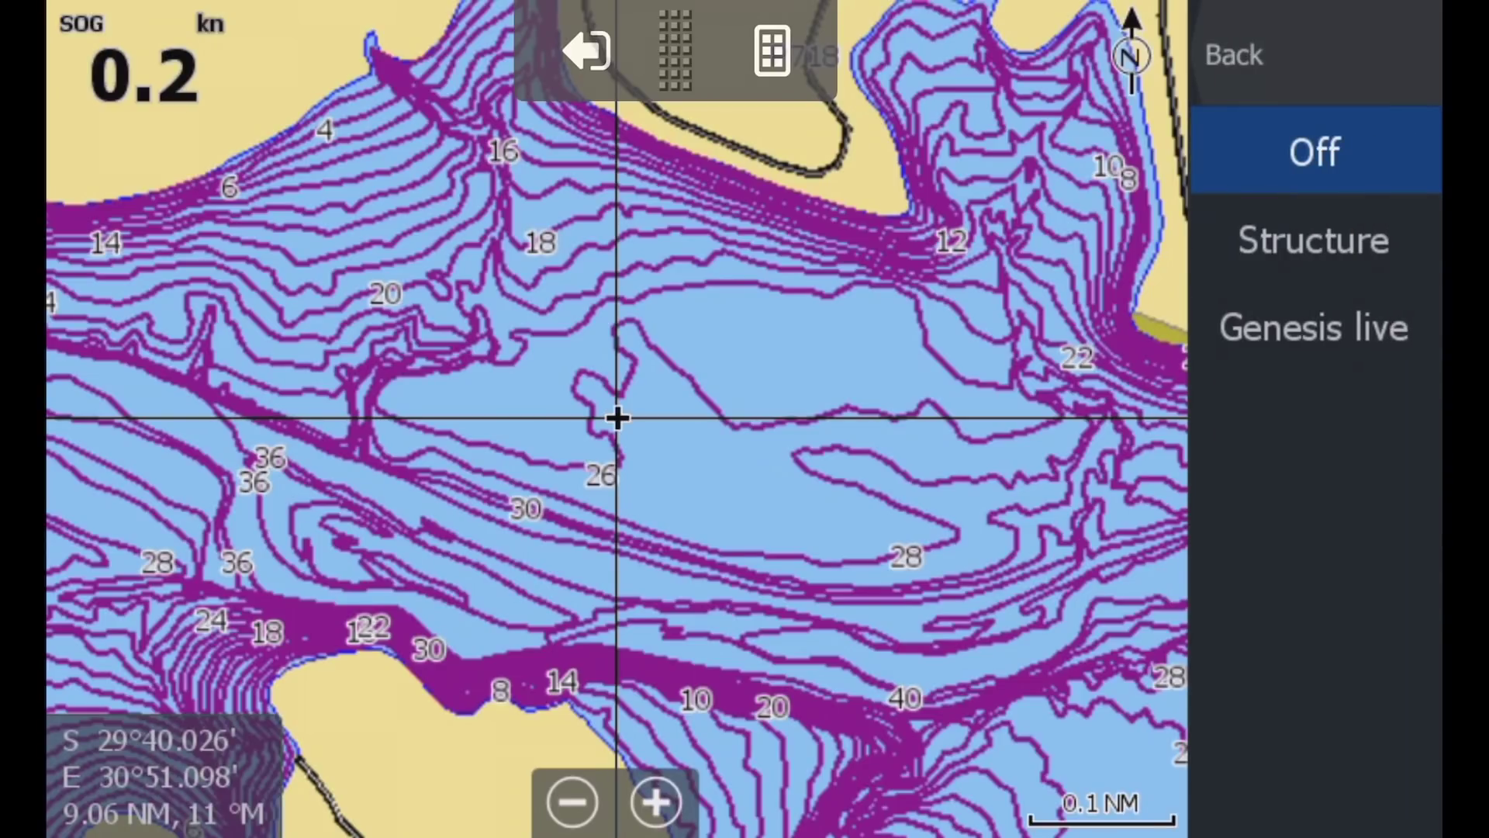
pyautogui.click(1313, 328)
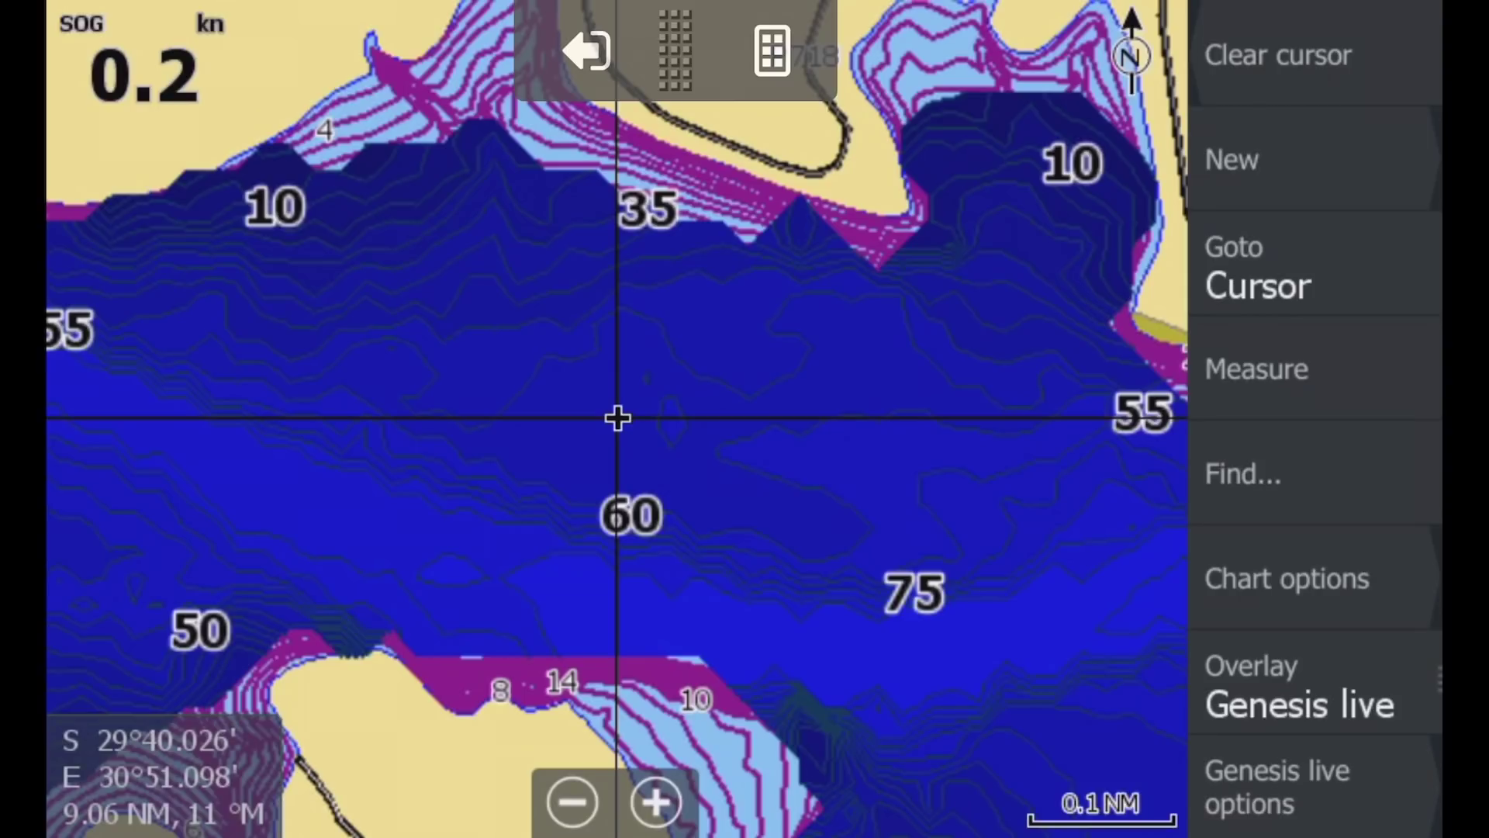
pyautogui.click(1315, 786)
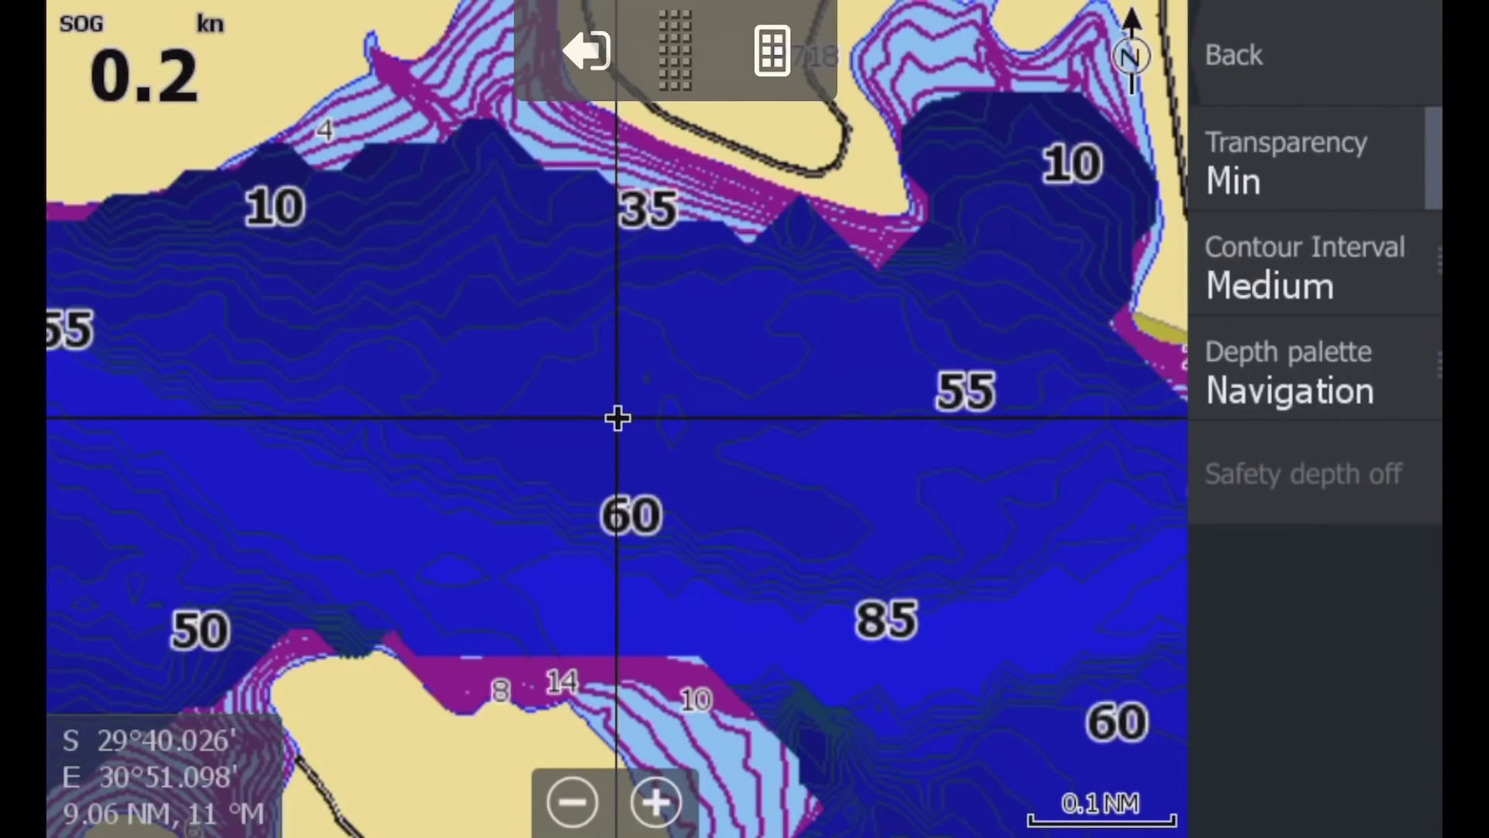
pyautogui.click(1311, 373)
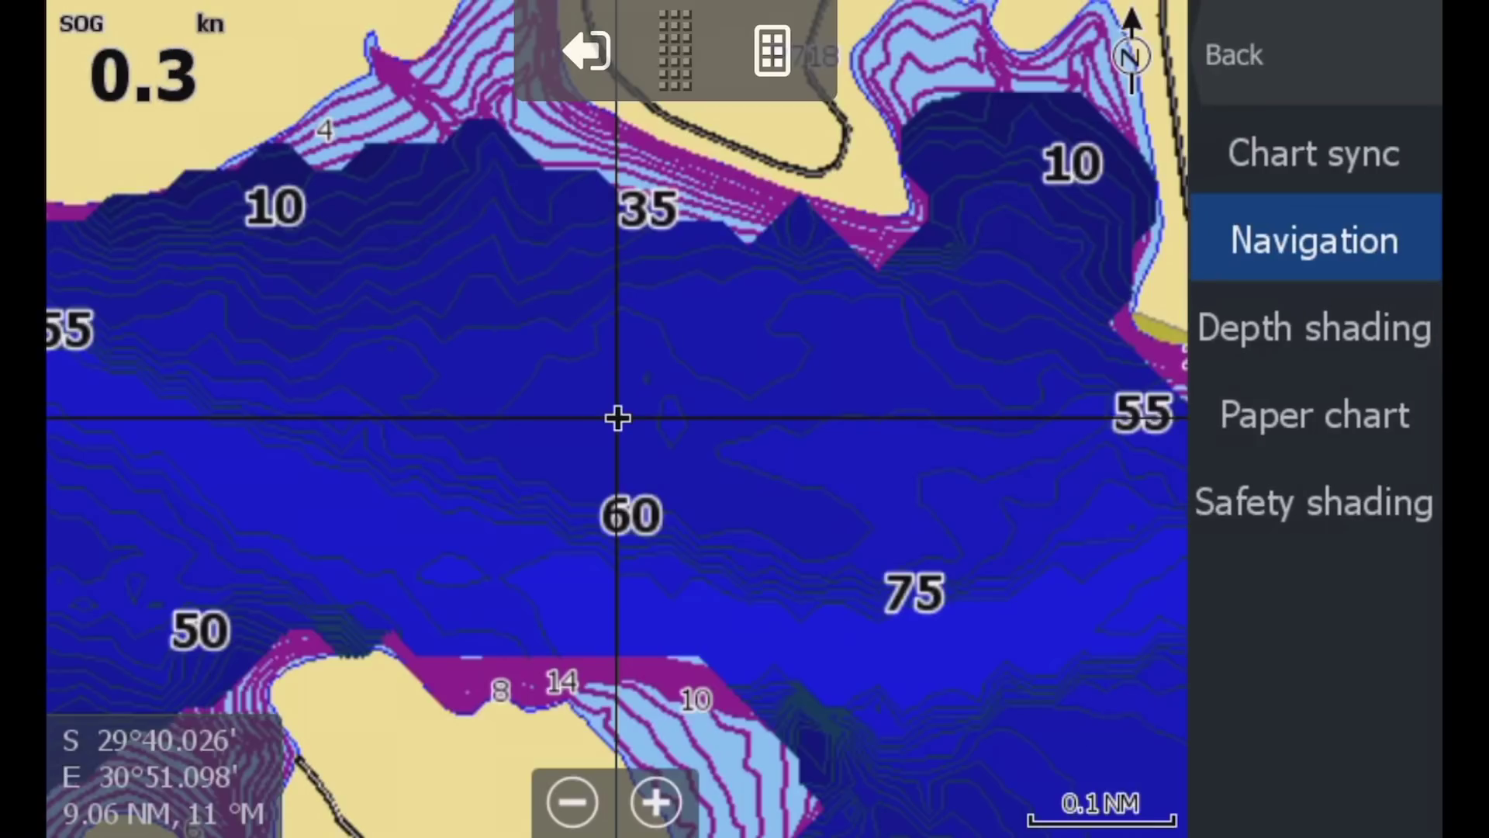
pyautogui.click(1314, 152)
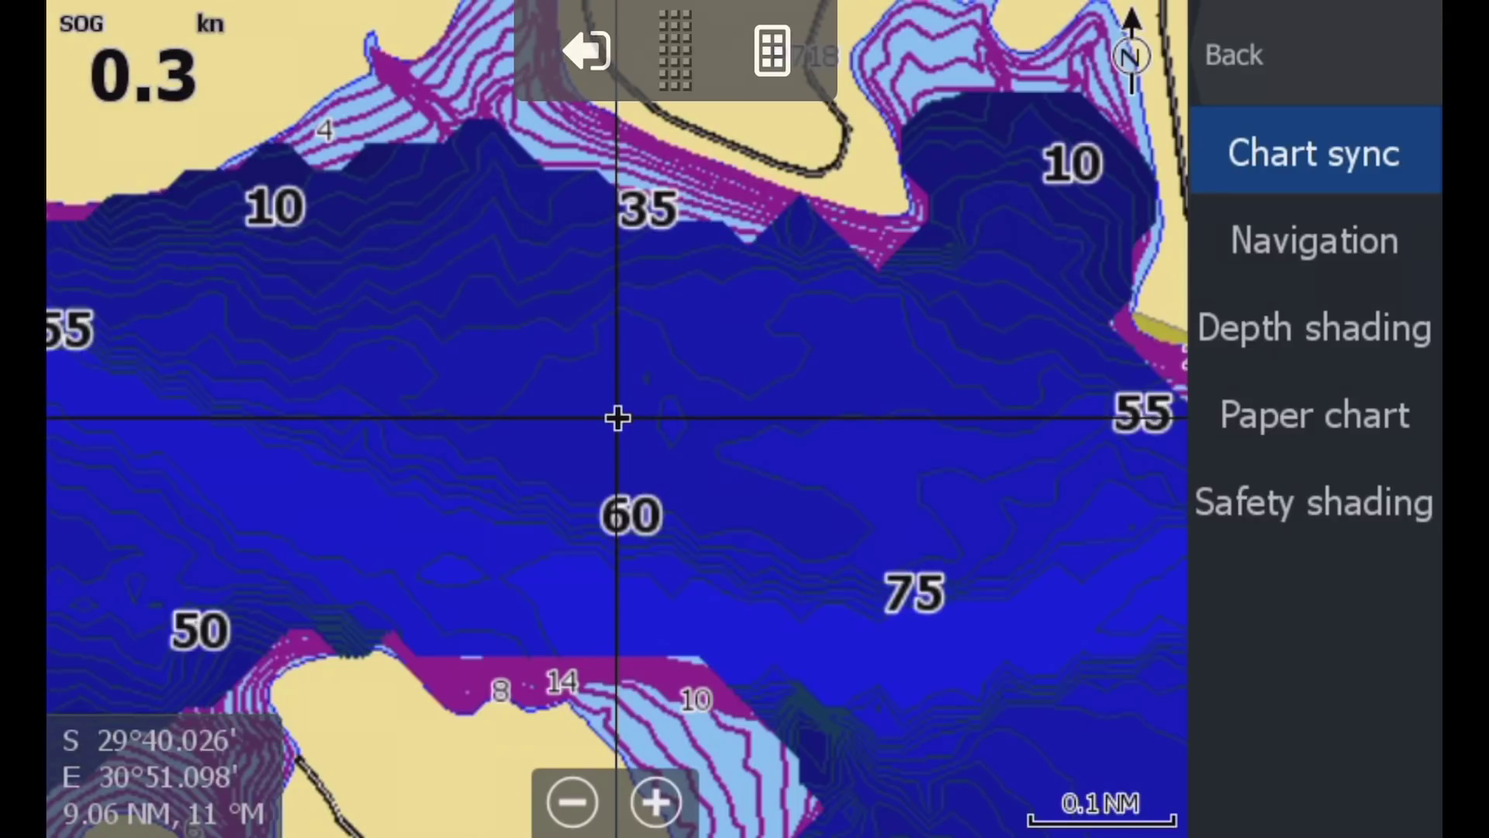
pyautogui.click(1314, 54)
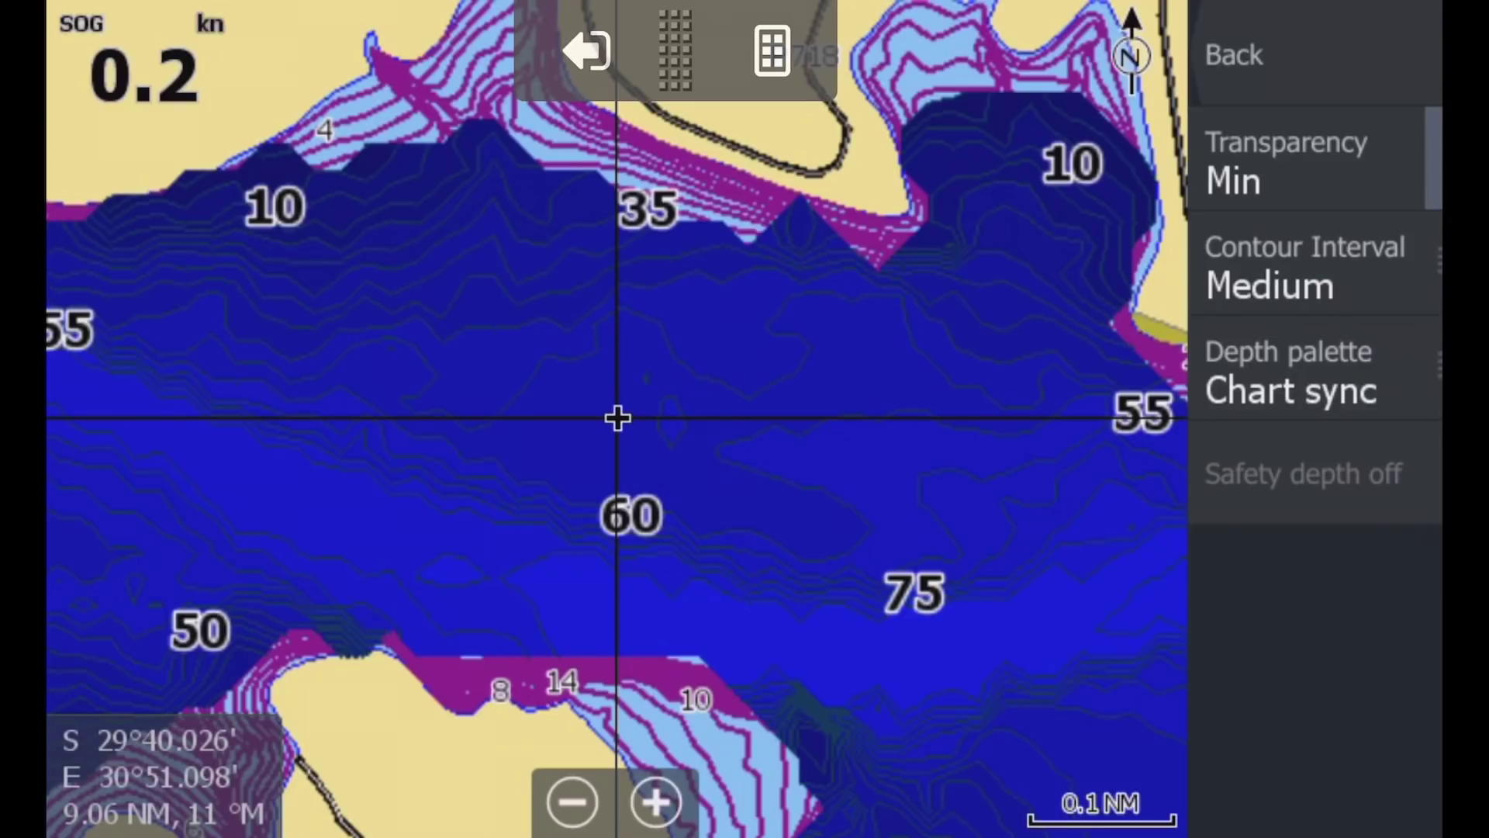
pyautogui.press('Escape')
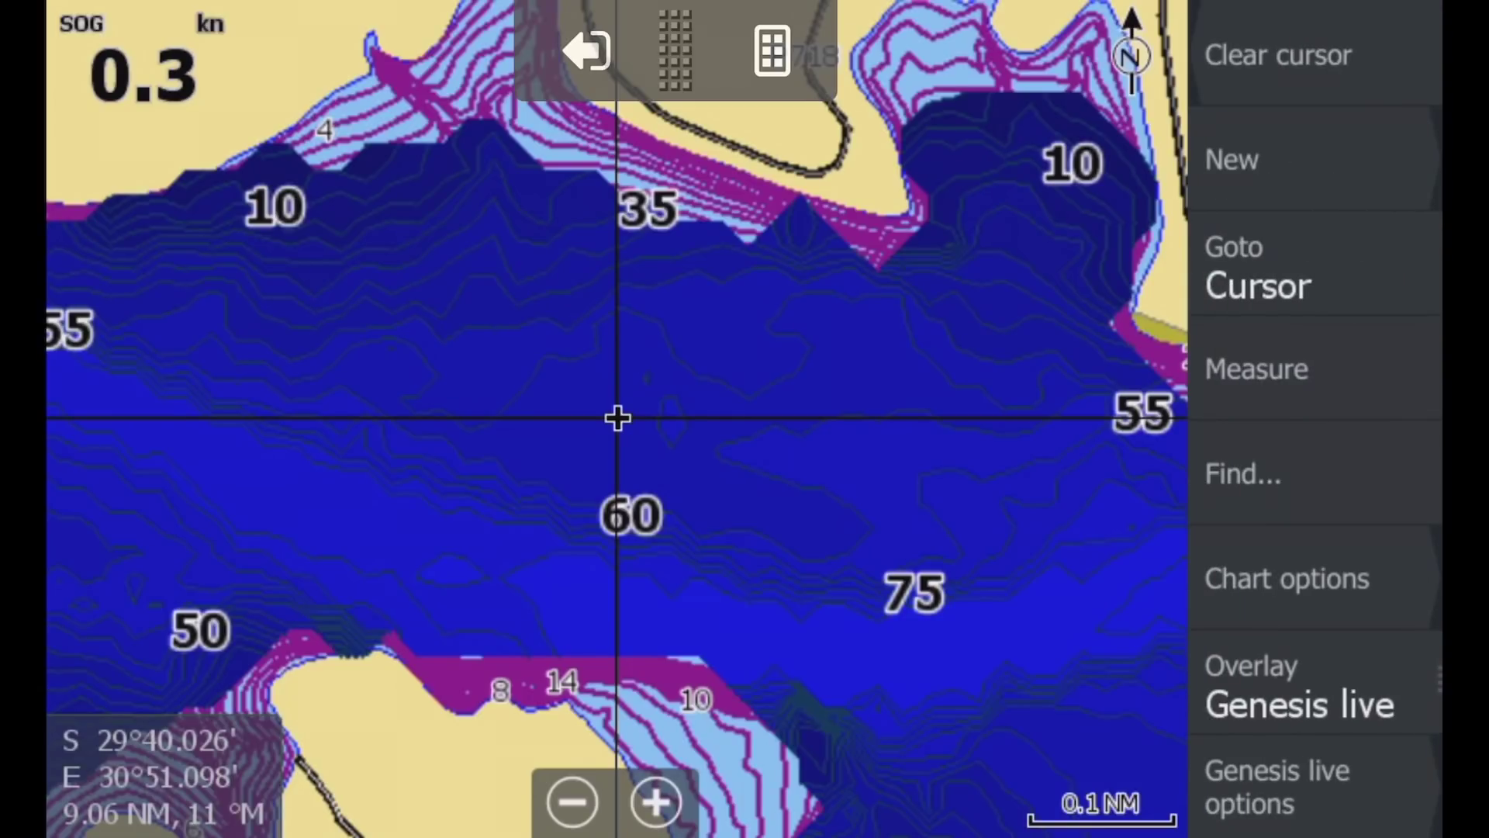
# - Check whether shading is available in the presentation options while the Genesis live overlay is on
pyautogui.click(1314, 578)
pyautogui.click(1314, 472)
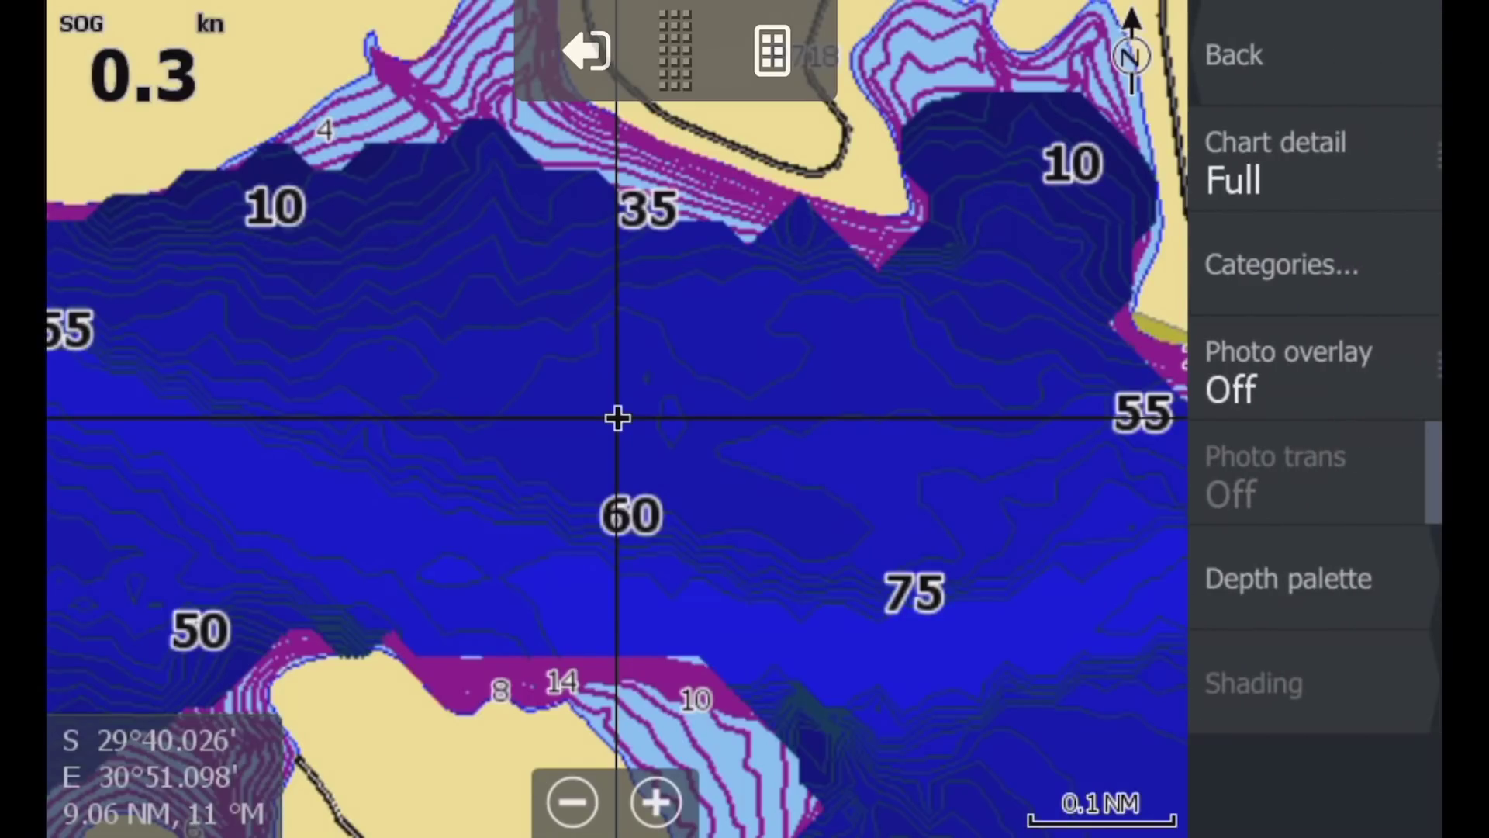
pyautogui.press('Escape')
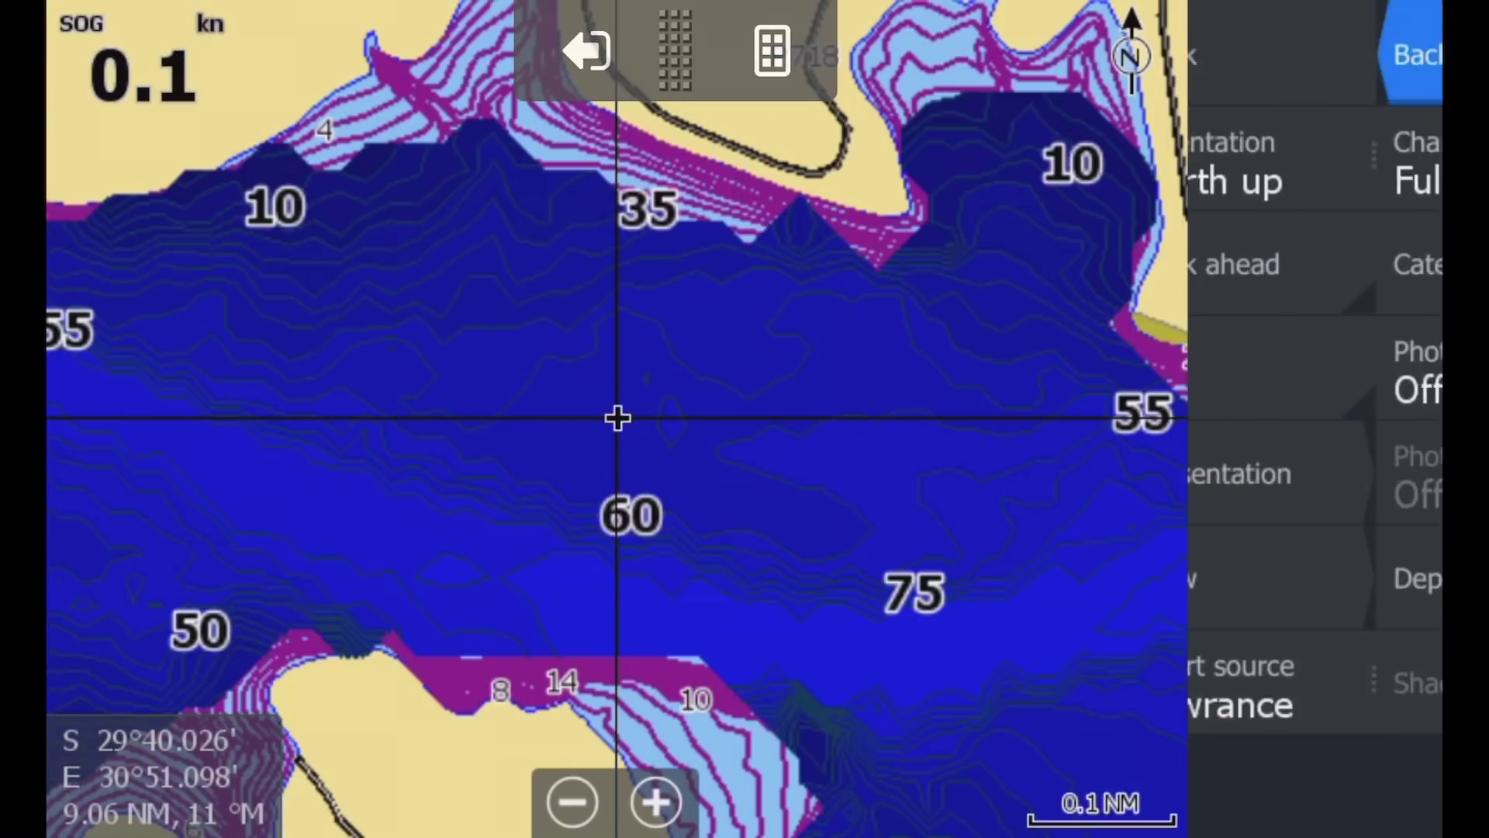
pyautogui.press('Escape')
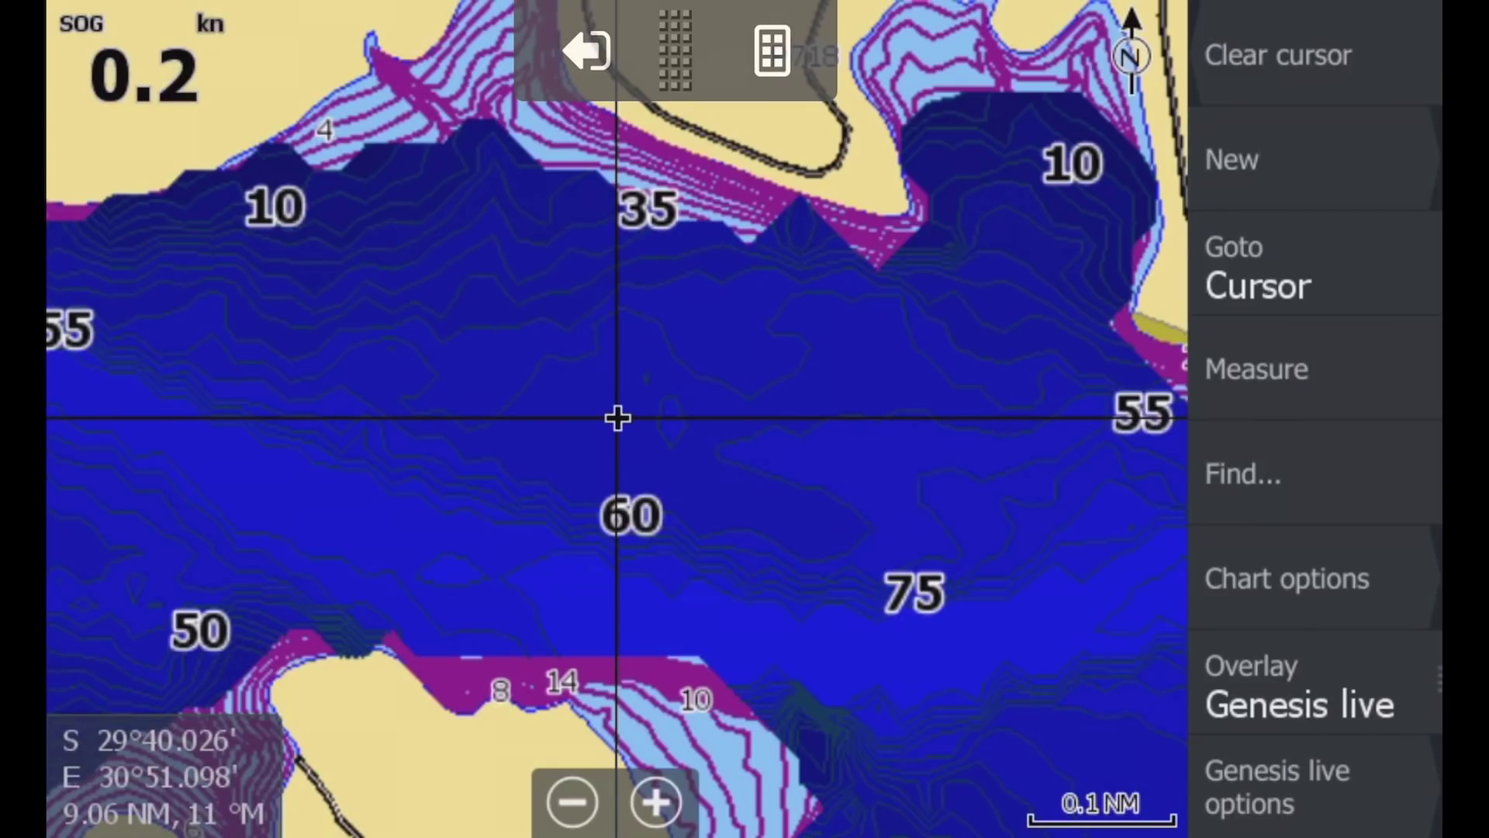
pyautogui.press('Return')
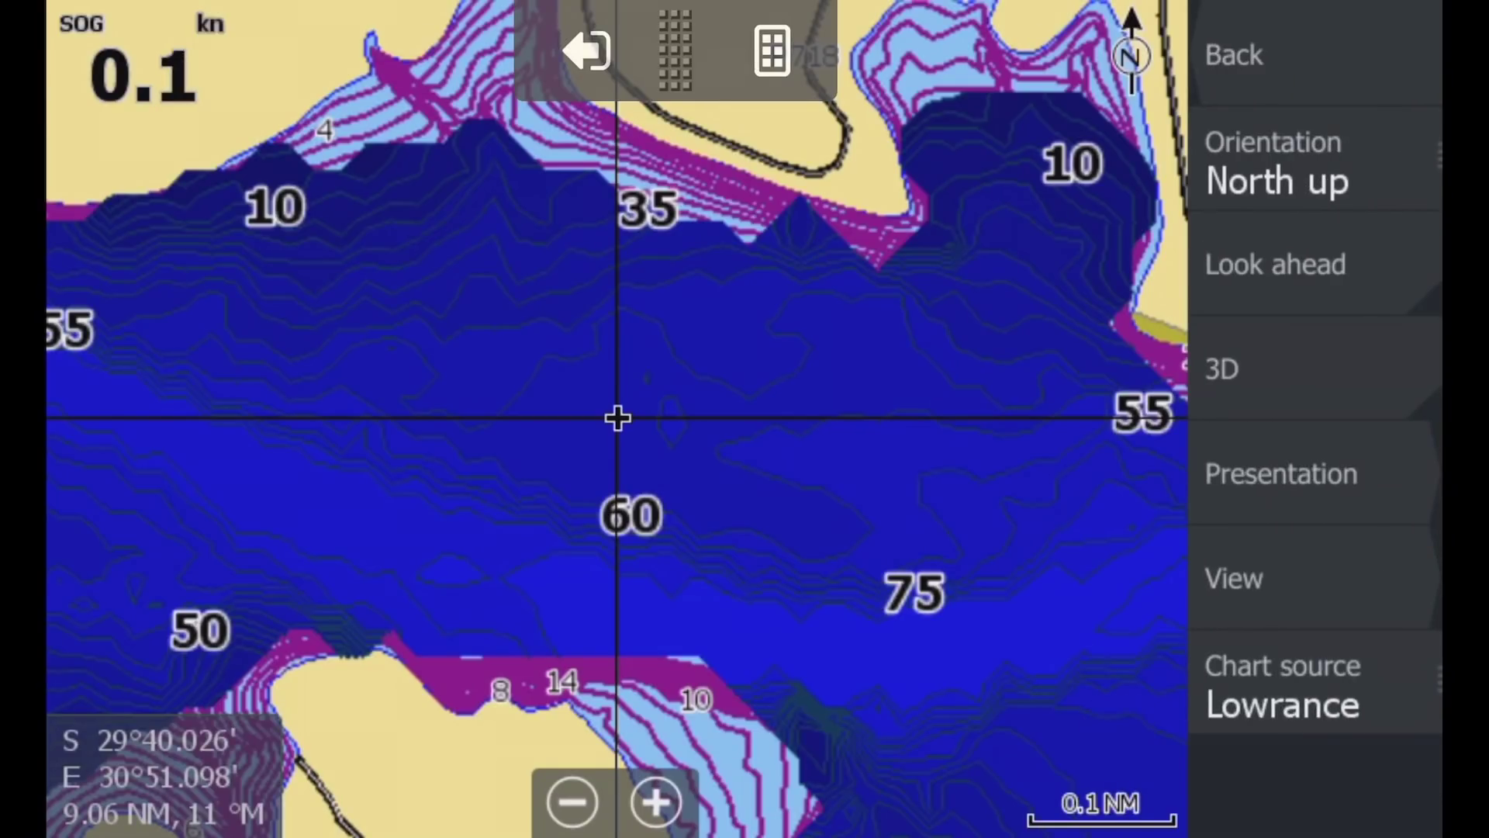
pyautogui.click(1314, 54)
# - Turn the chart overlay off and set the chart source to Navionics
pyautogui.click(1313, 683)
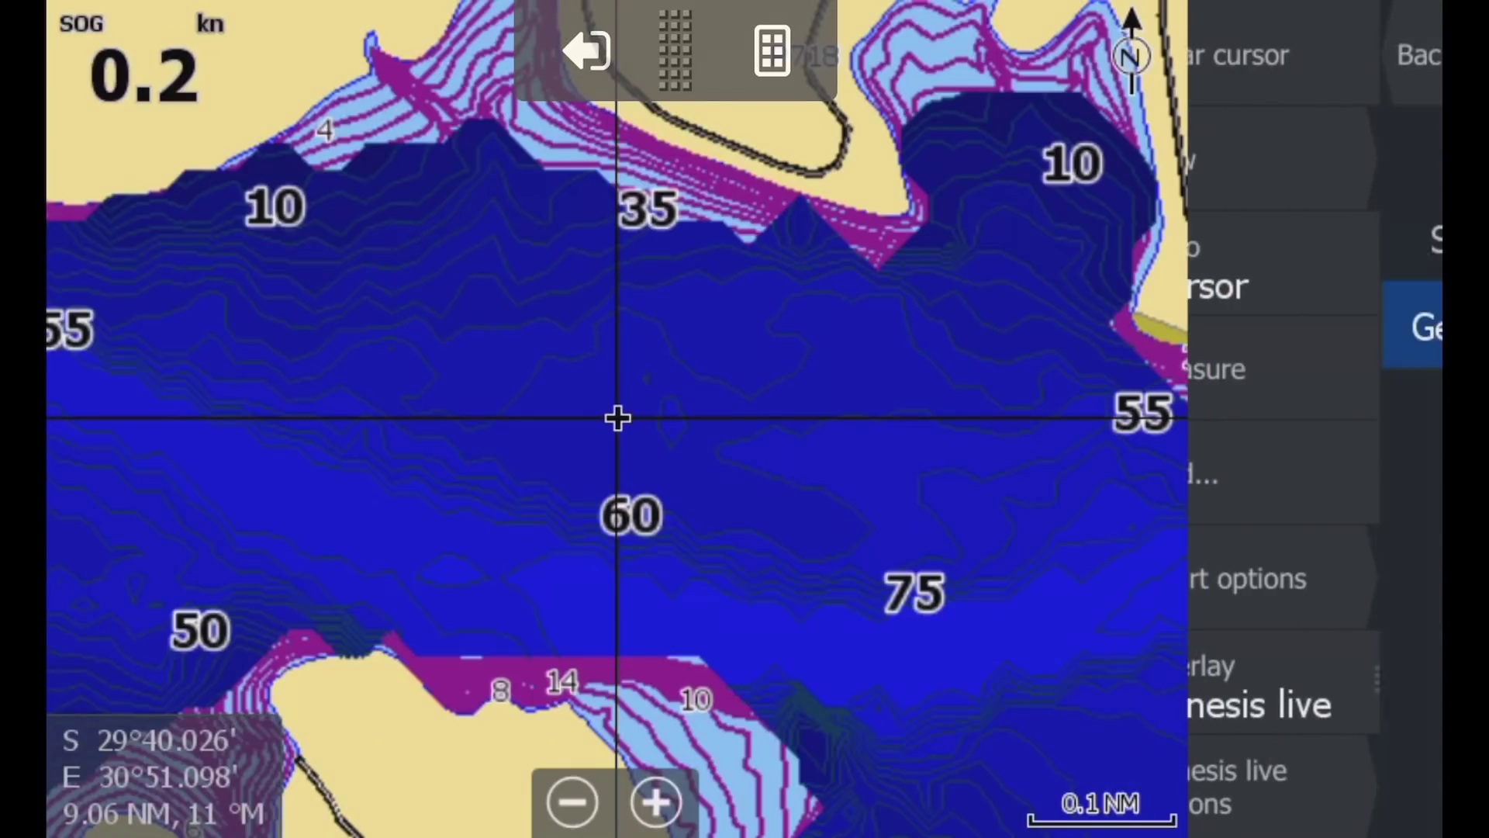
pyautogui.click(1314, 151)
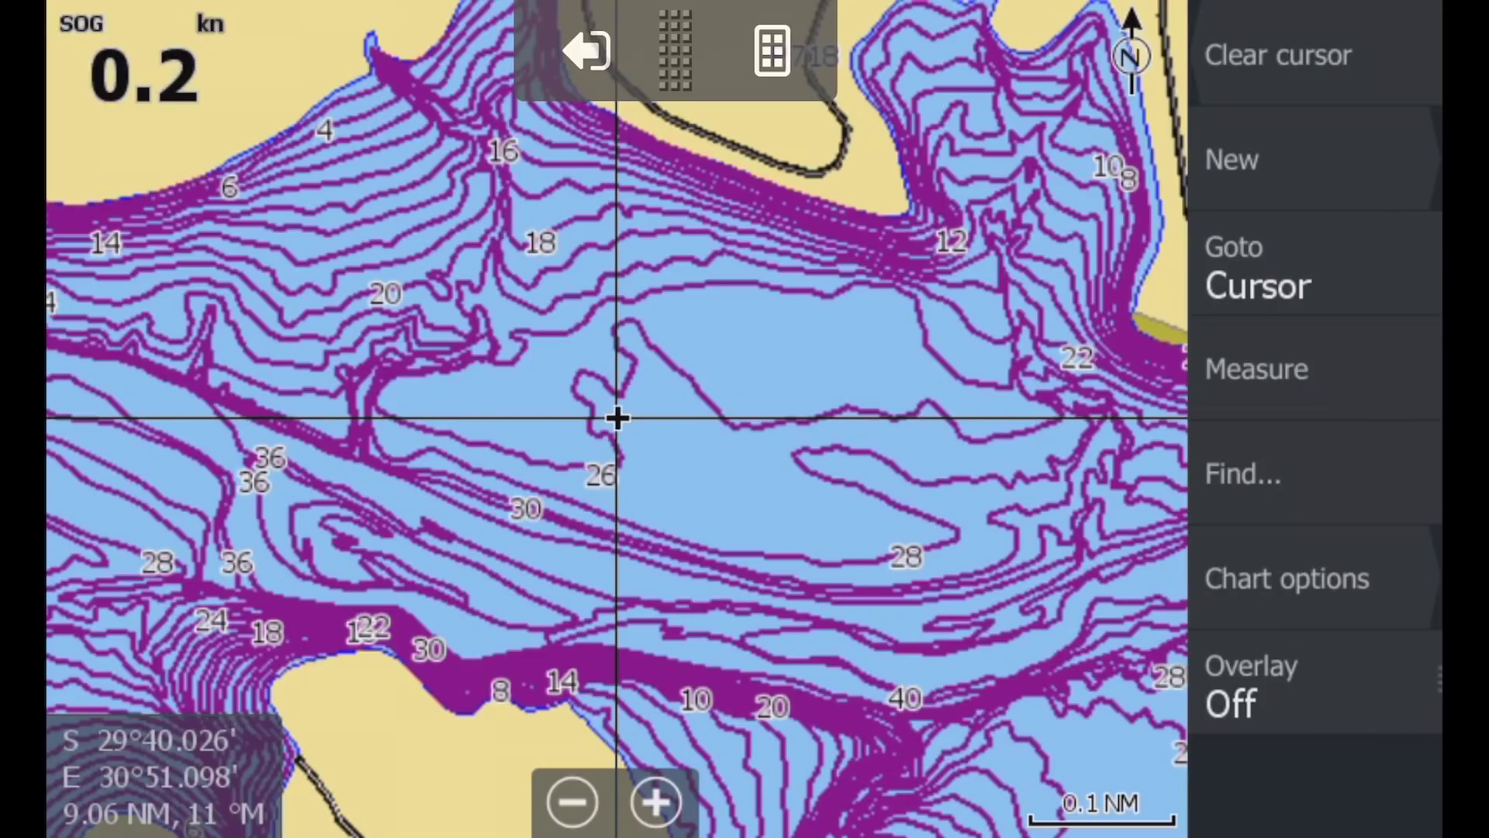
pyautogui.click(1314, 577)
pyautogui.click(1314, 683)
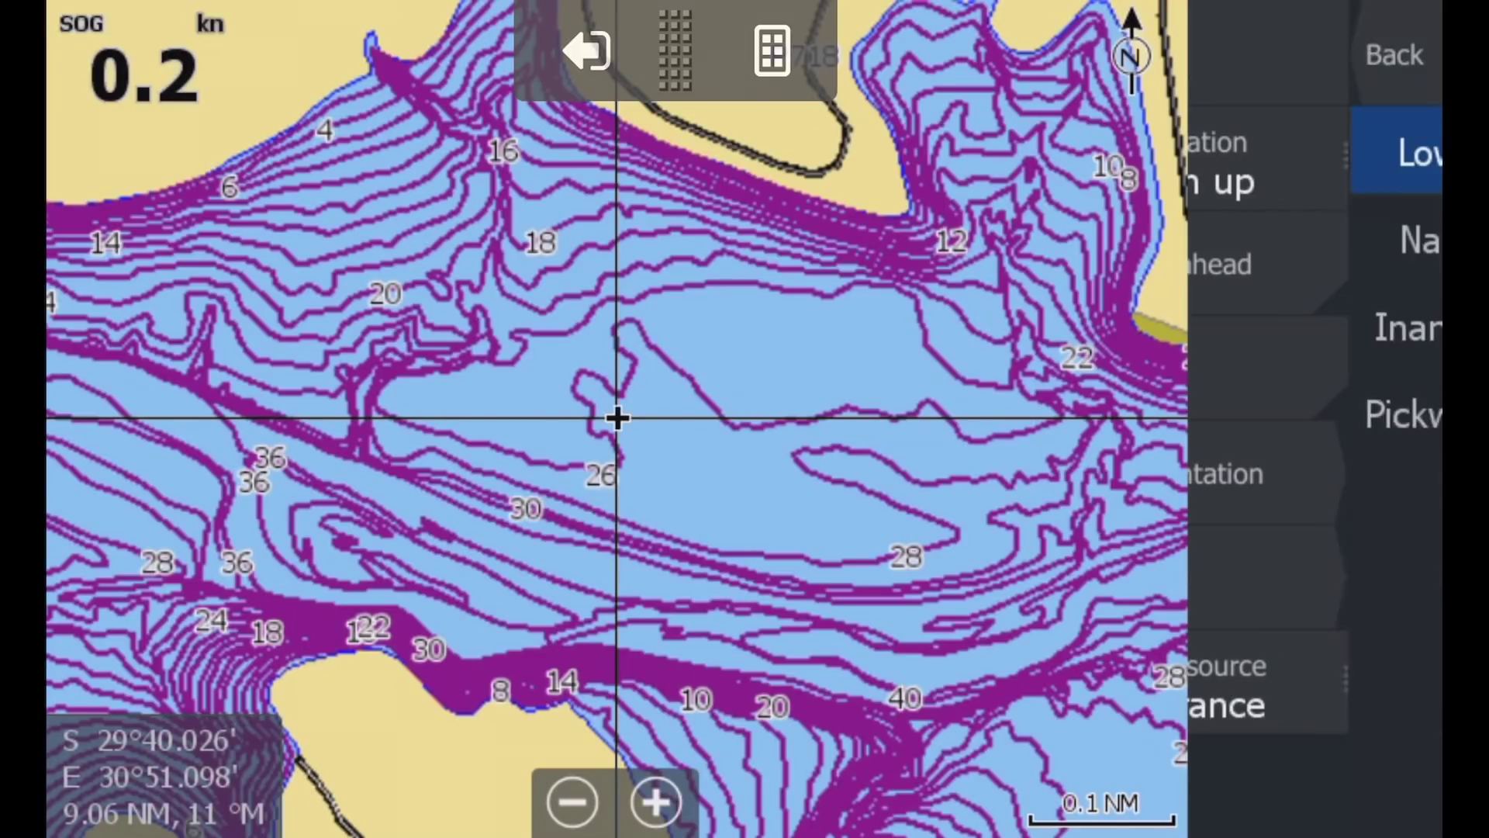
pyautogui.click(1315, 240)
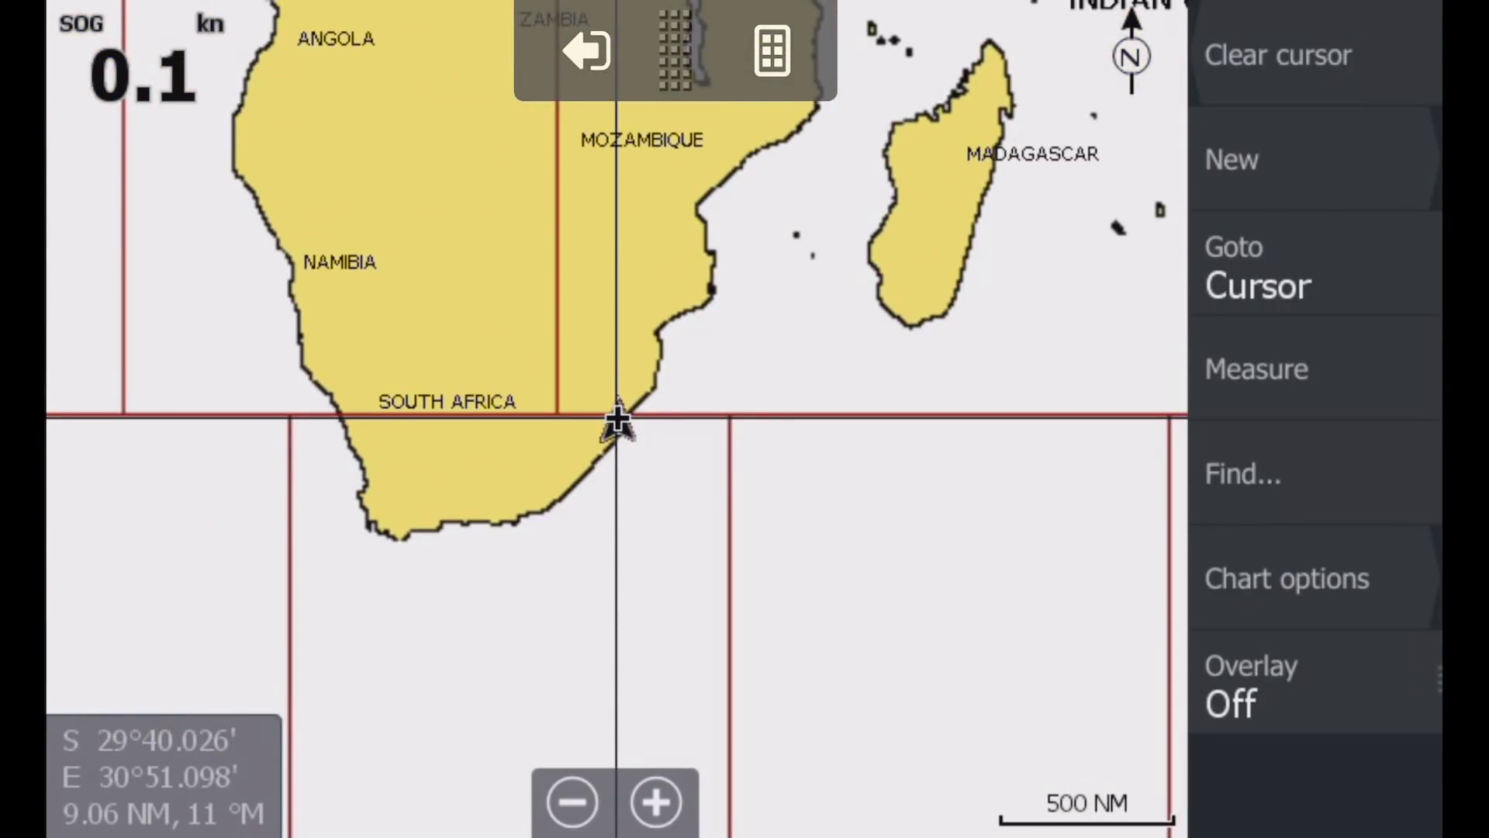
# - Bring Pickwick Lake, between Iuka and Florence in the United States, into view at the 5 NM scale
pyautogui.moveTo(472, 416); pyautogui.dragTo(968, 632)
pyautogui.moveTo(644, 427); pyautogui.dragTo(1110, 612)
pyautogui.moveTo(565, 404); pyautogui.dragTo(1029, 636)
pyautogui.moveTo(630, 333); pyautogui.dragTo(1121, 633)
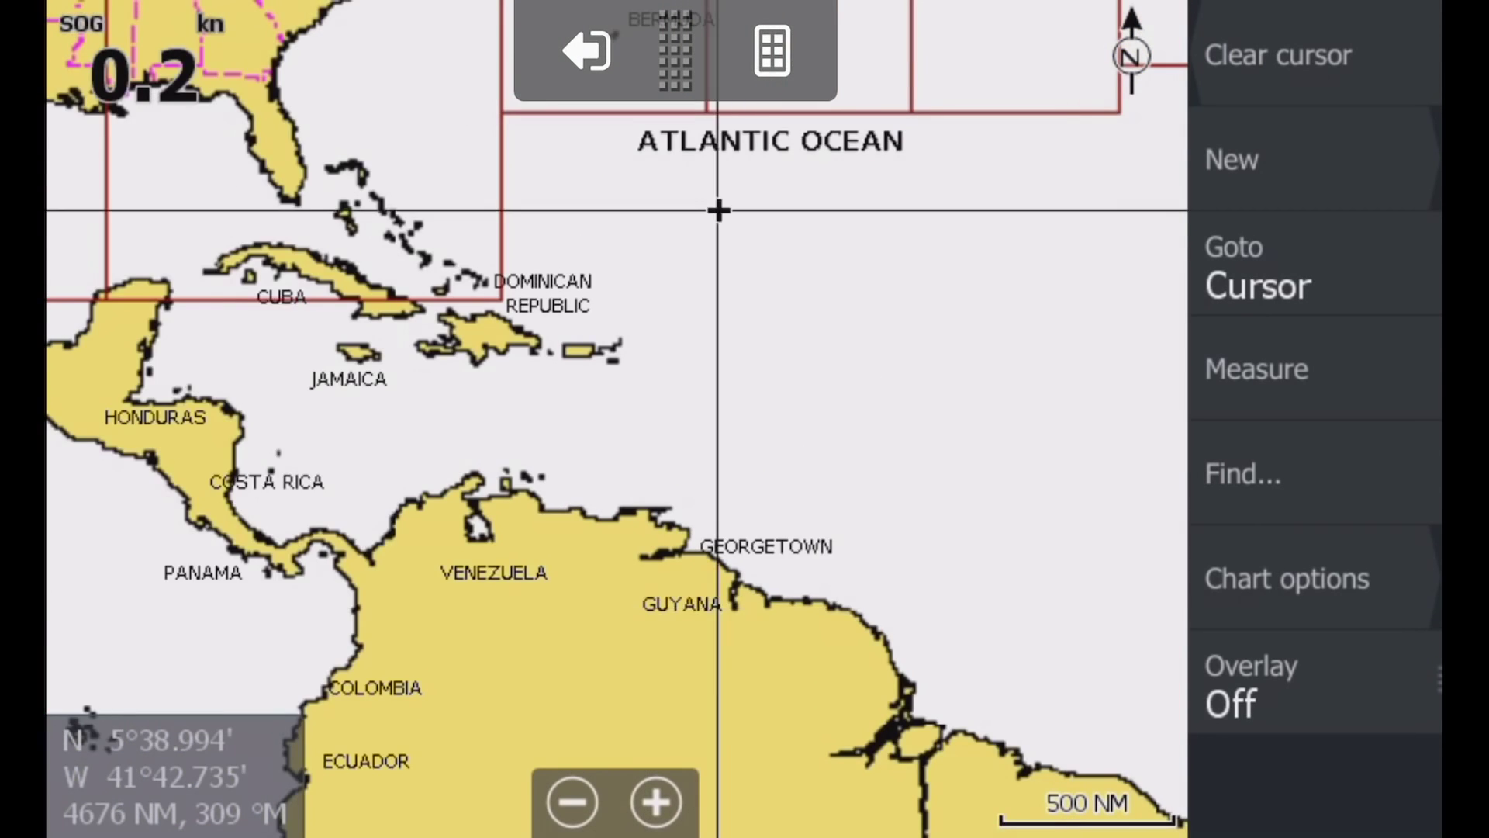
pyautogui.moveTo(718, 209); pyautogui.dragTo(994, 615)
pyautogui.moveTo(678, 411); pyautogui.dragTo(681, 510)
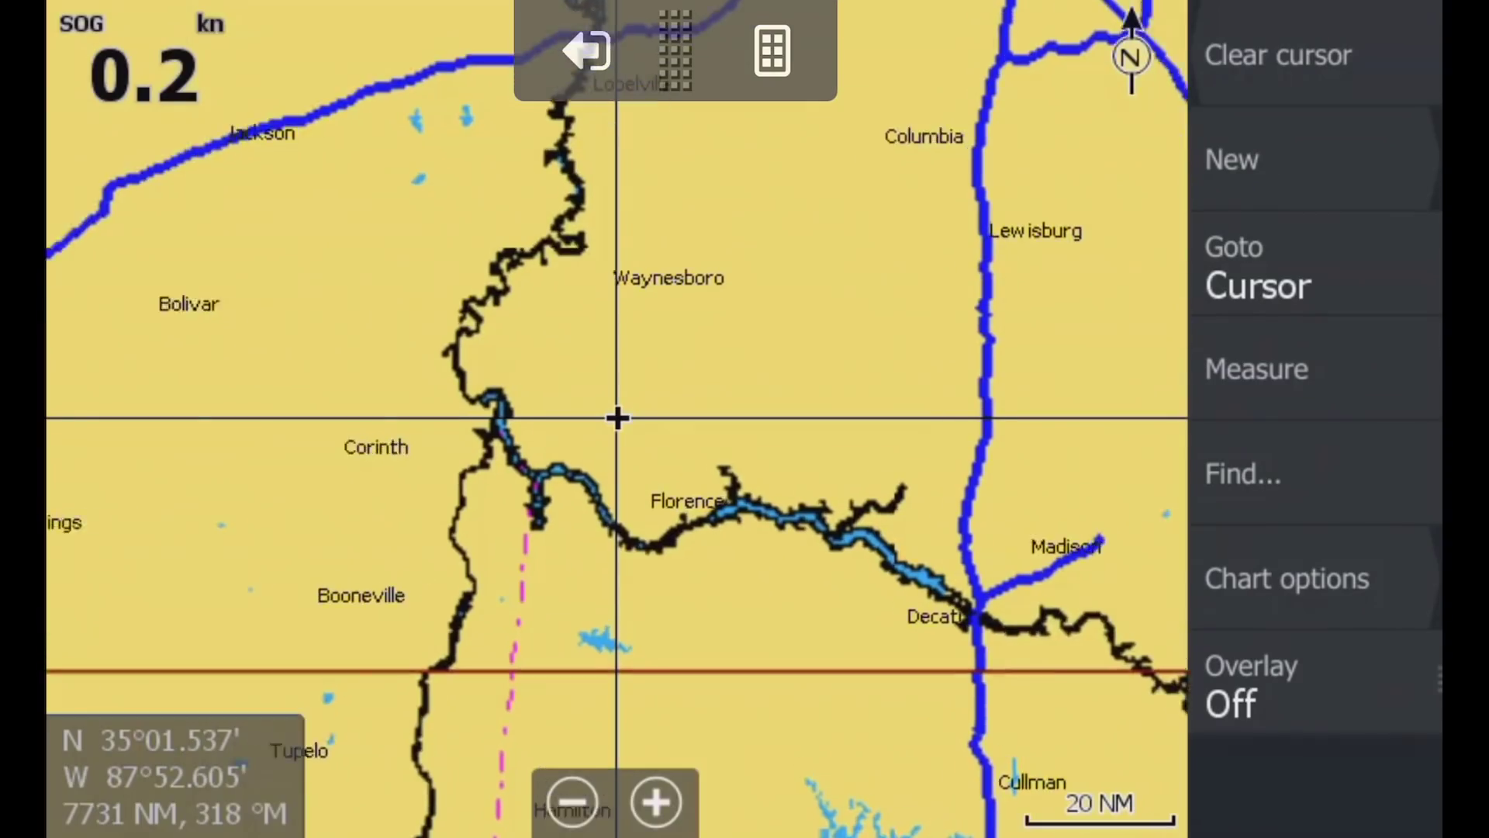
pyautogui.scroll(1, 618, 419)
pyautogui.click(558, 665)
pyautogui.click(566, 630)
pyautogui.scroll(3, 566, 630)
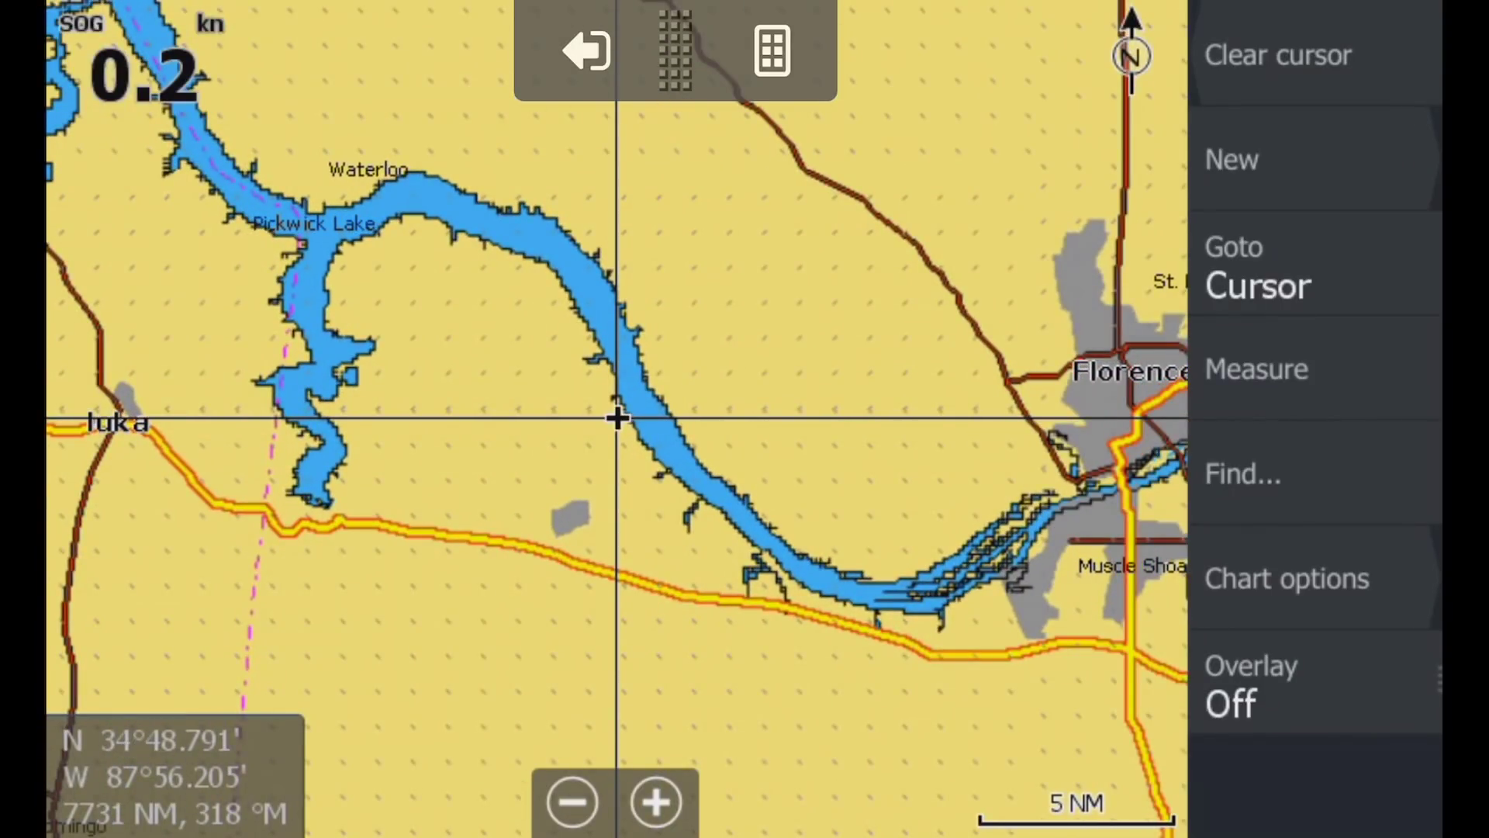
# - Set the chart source to the Pickwick Lake map
pyautogui.click(1314, 577)
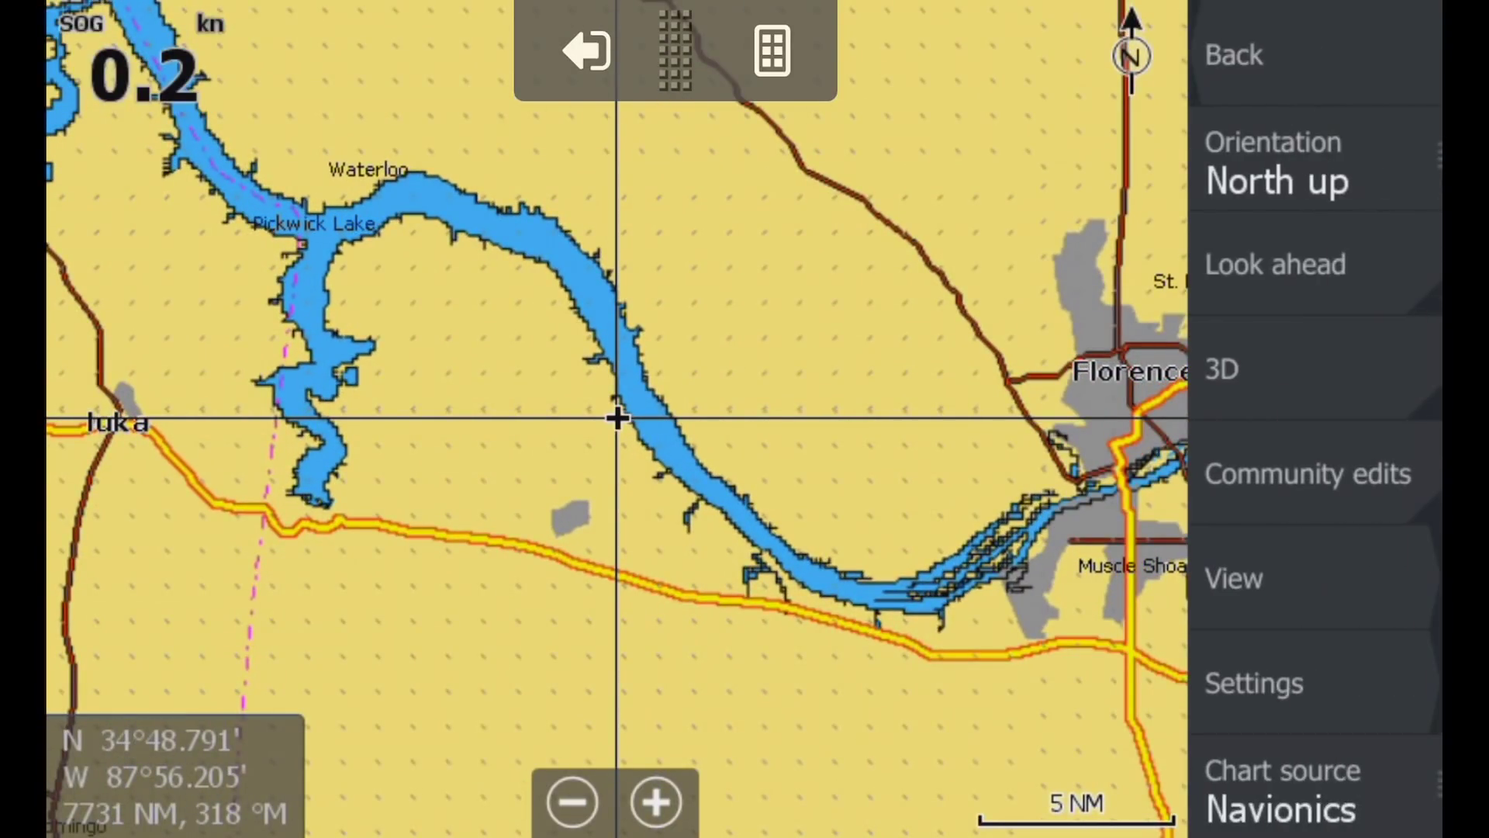
pyautogui.click(1314, 785)
pyautogui.click(1313, 415)
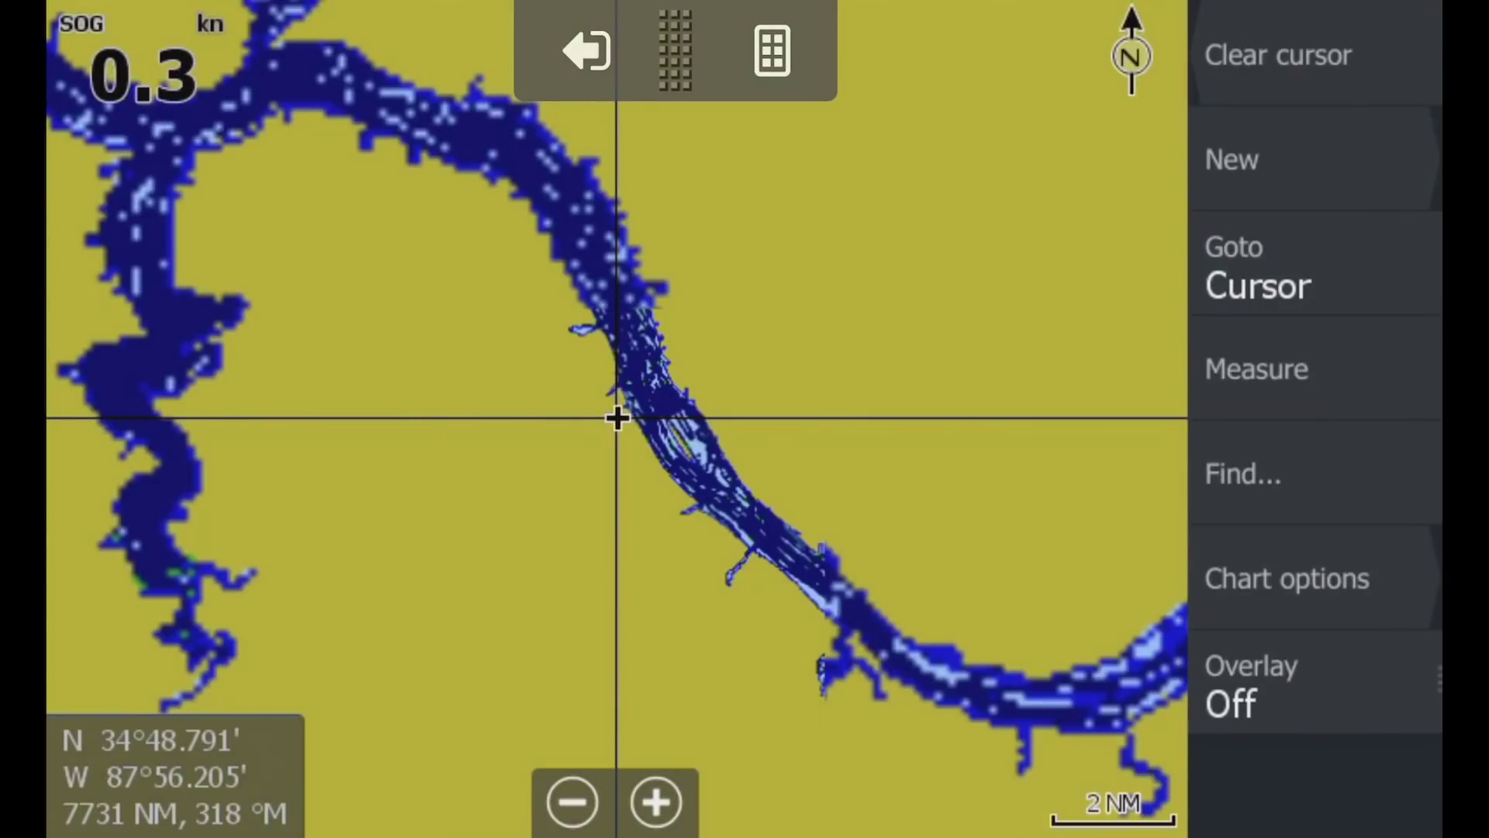
# - Compare the lake chart at the 0.2 NM scale with Depth 1 shading turned off and on again
pyautogui.click(539, 190)
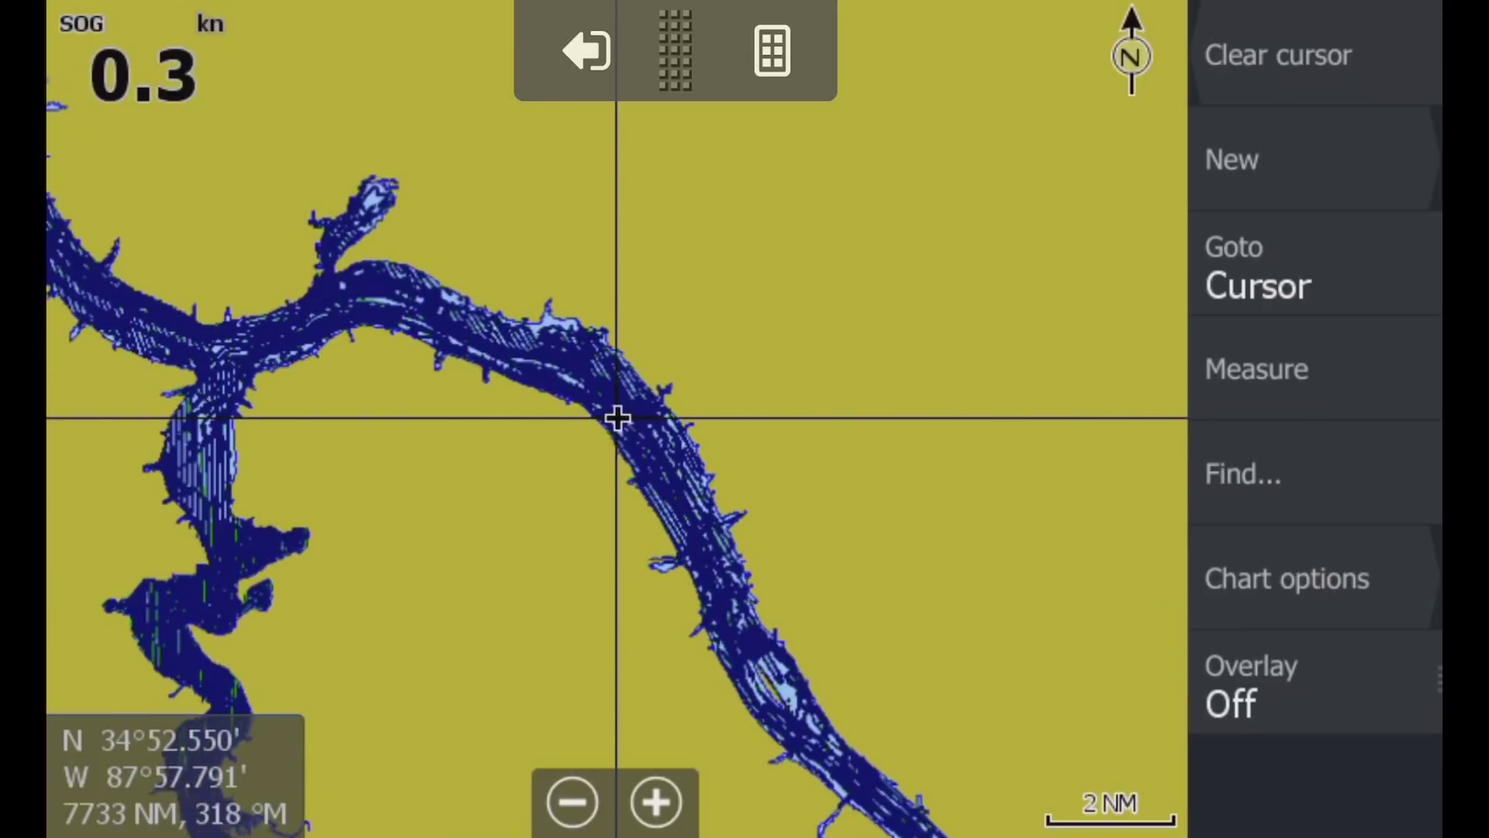
pyautogui.scroll(2, 616, 418)
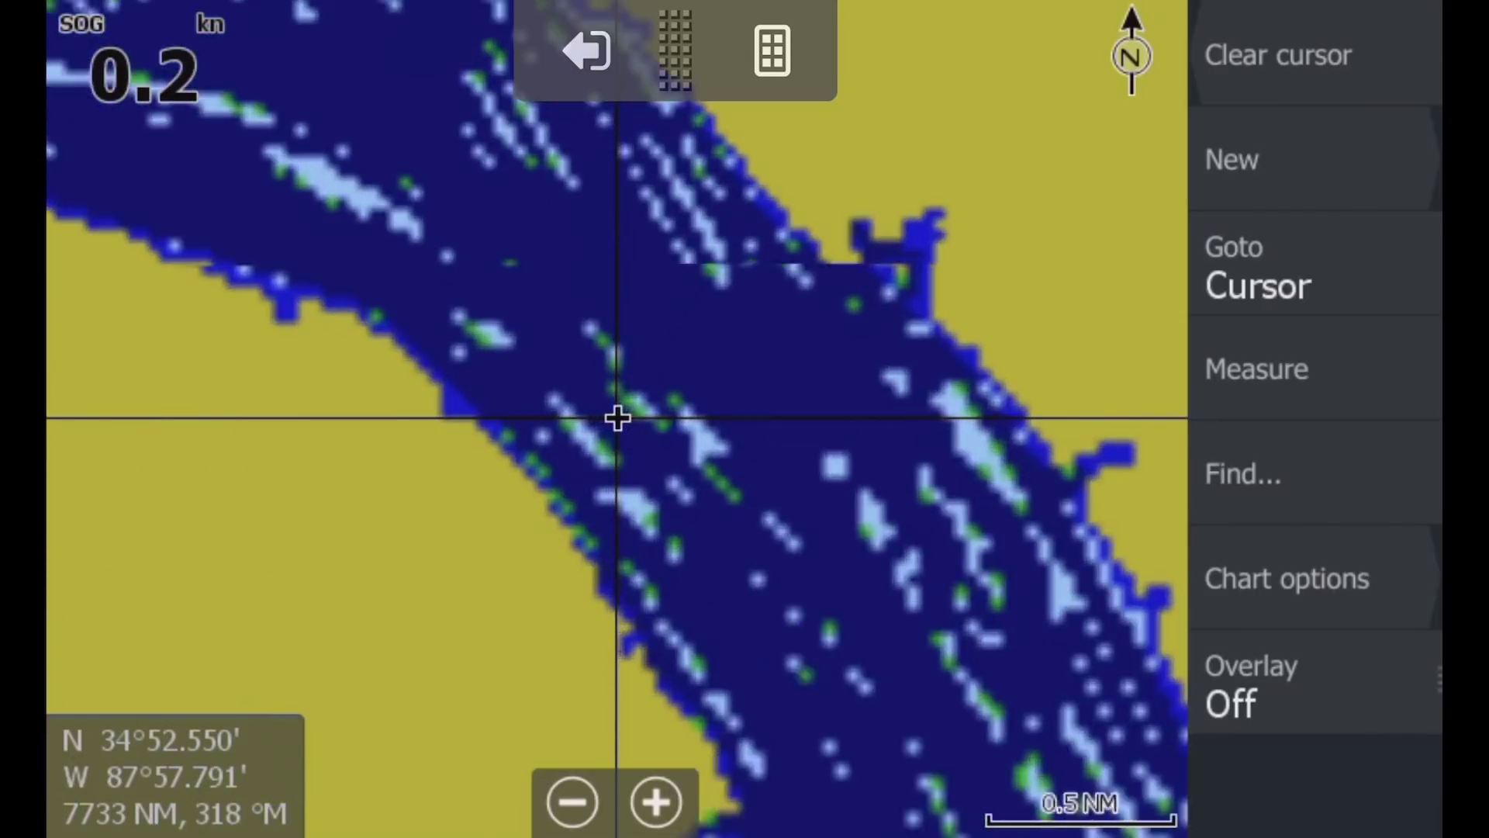
pyautogui.scroll(1, 617, 418)
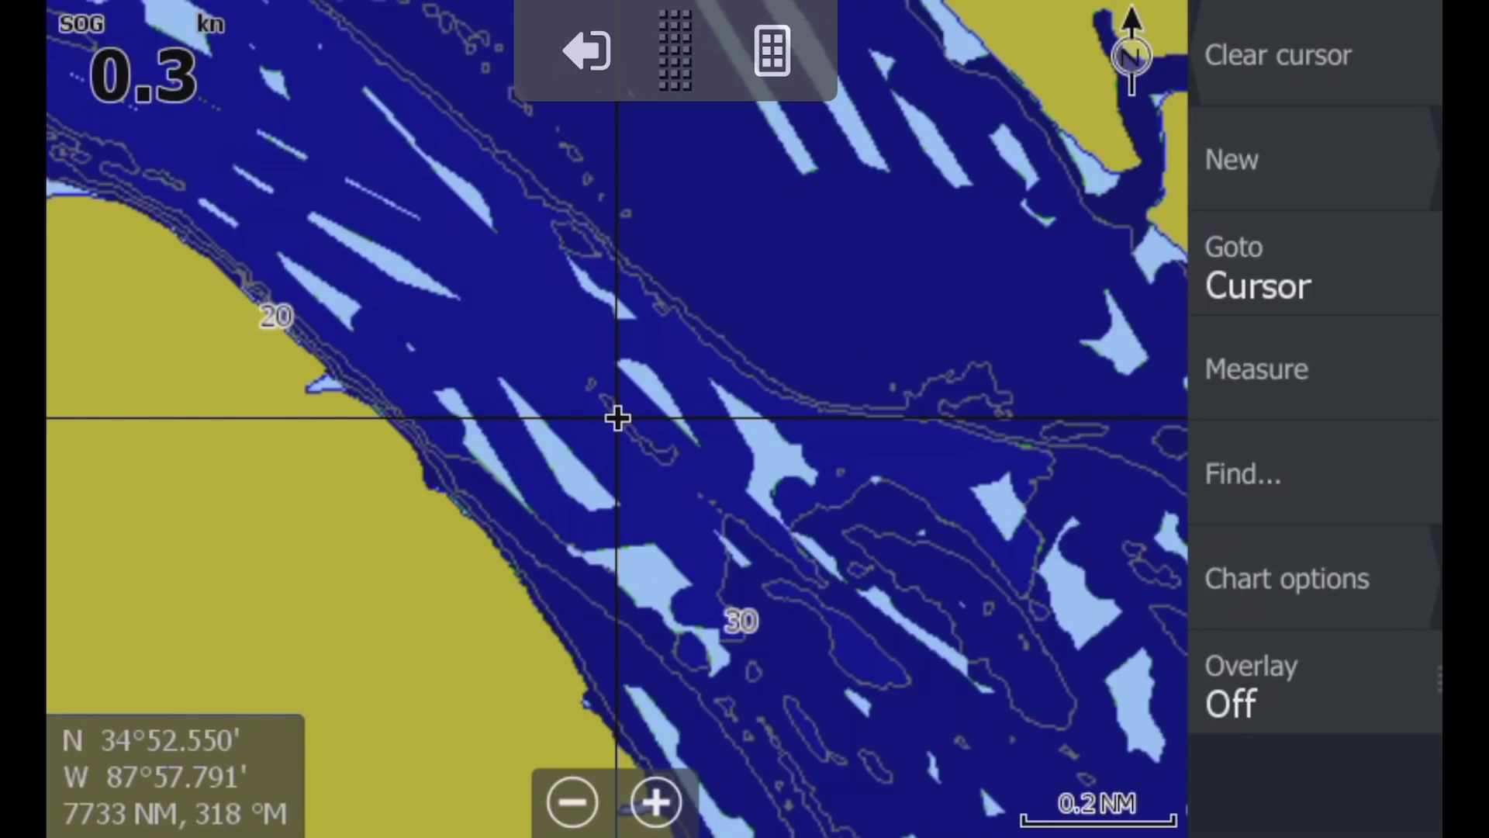
pyautogui.click(1288, 579)
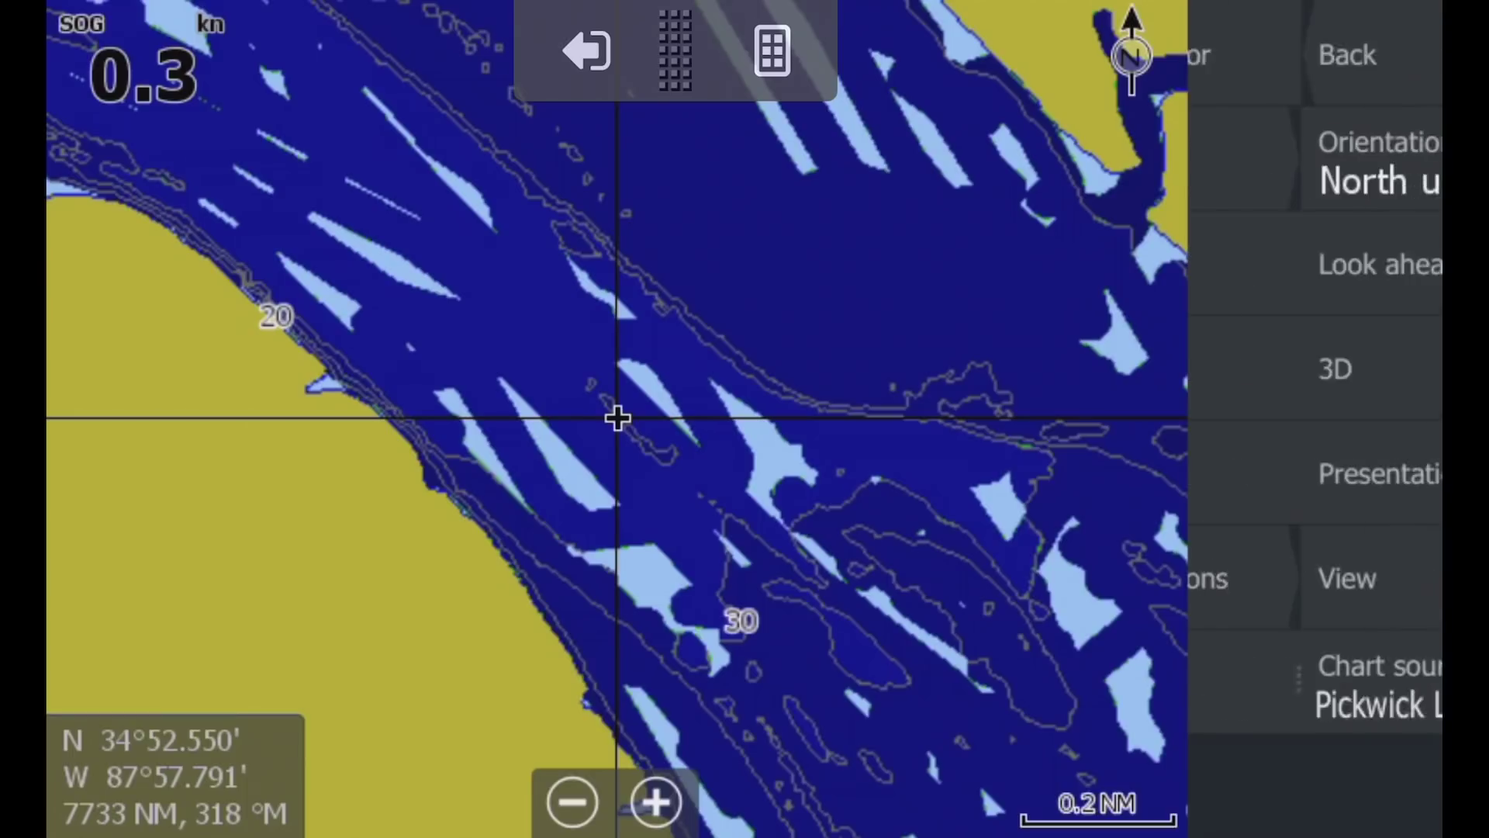
pyautogui.click(1282, 474)
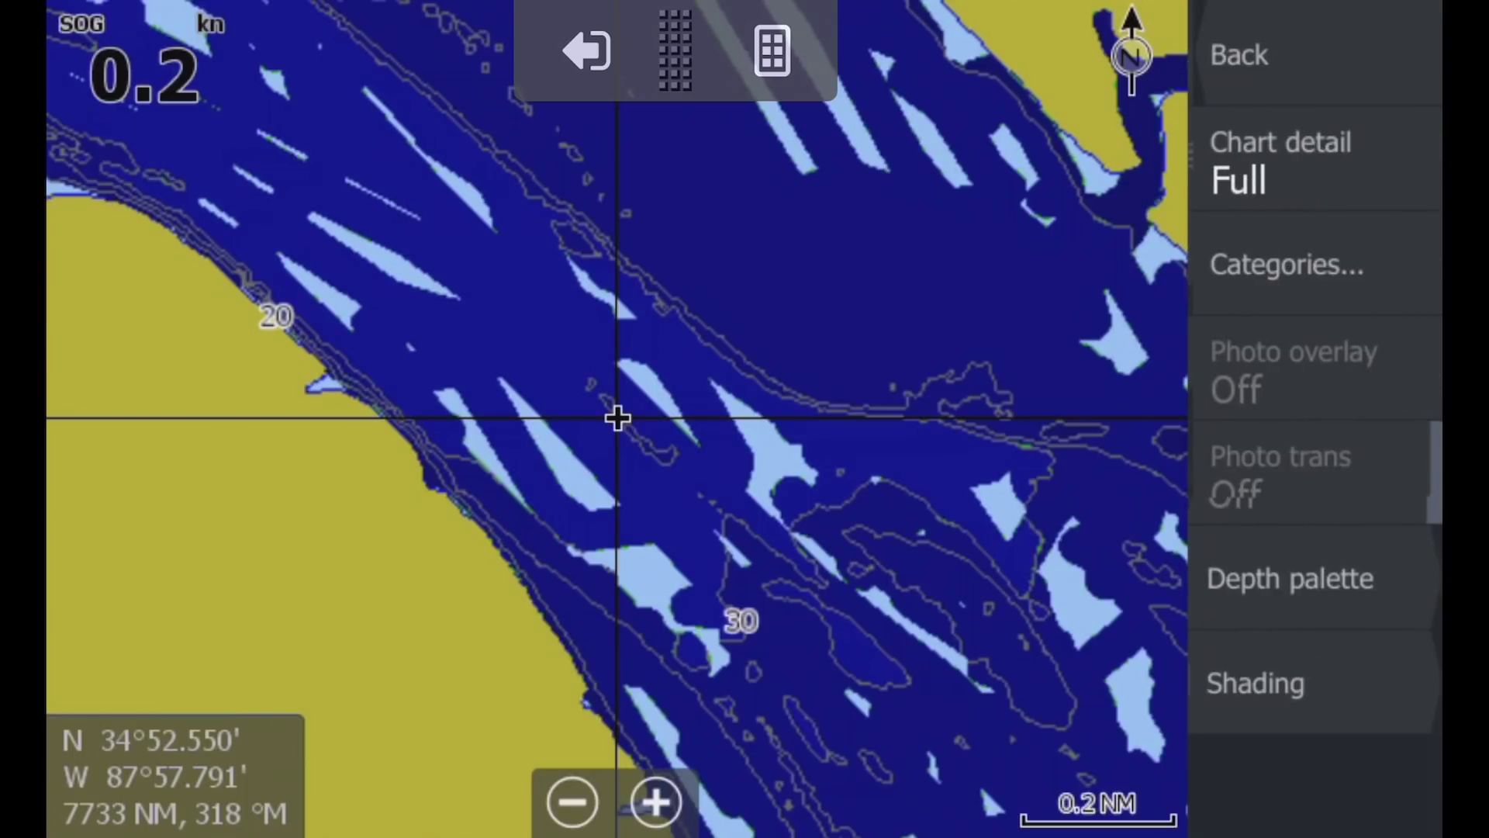
pyautogui.click(1287, 579)
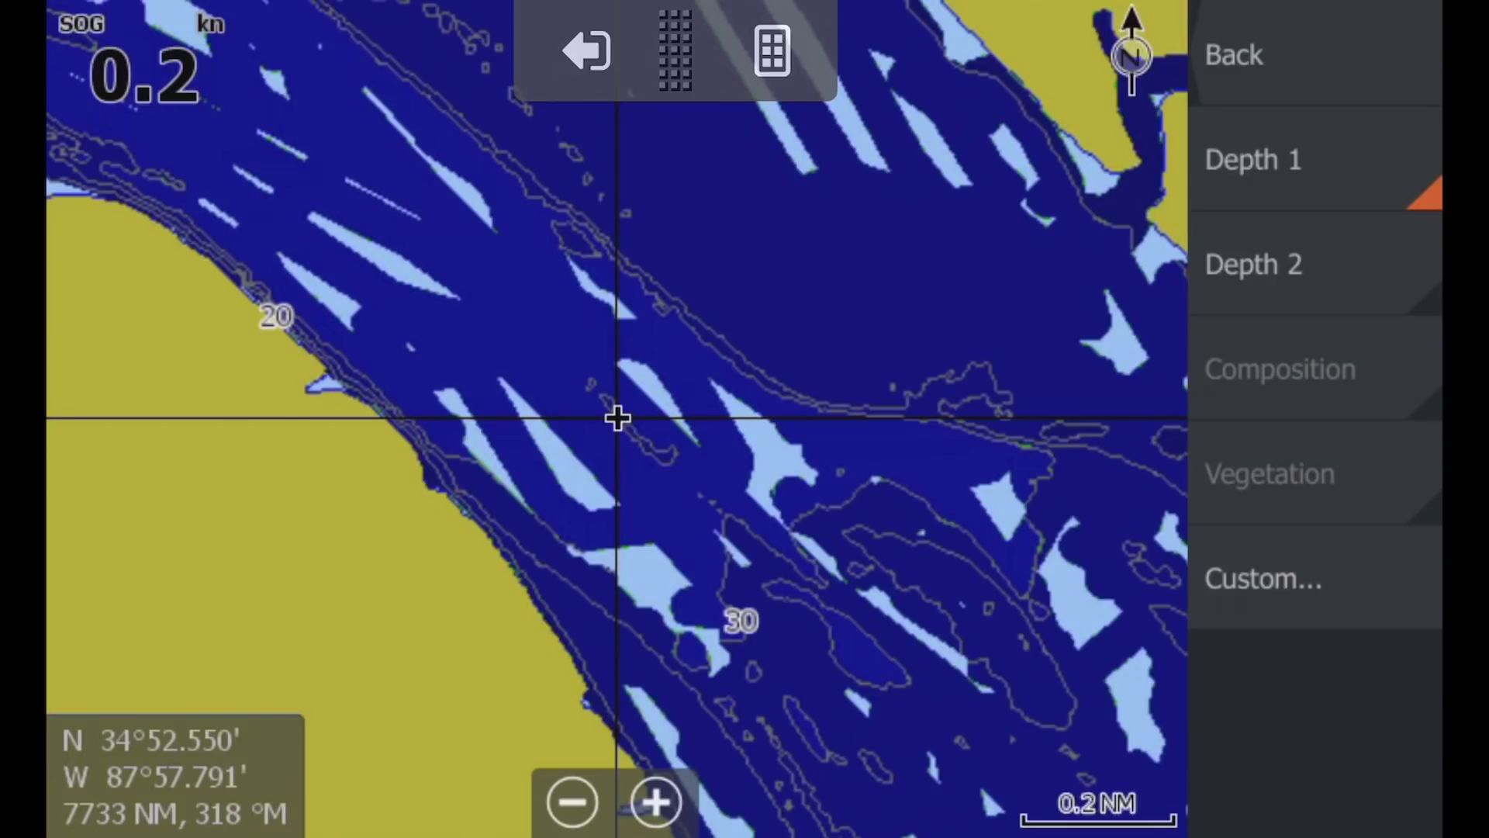
pyautogui.click(1253, 159)
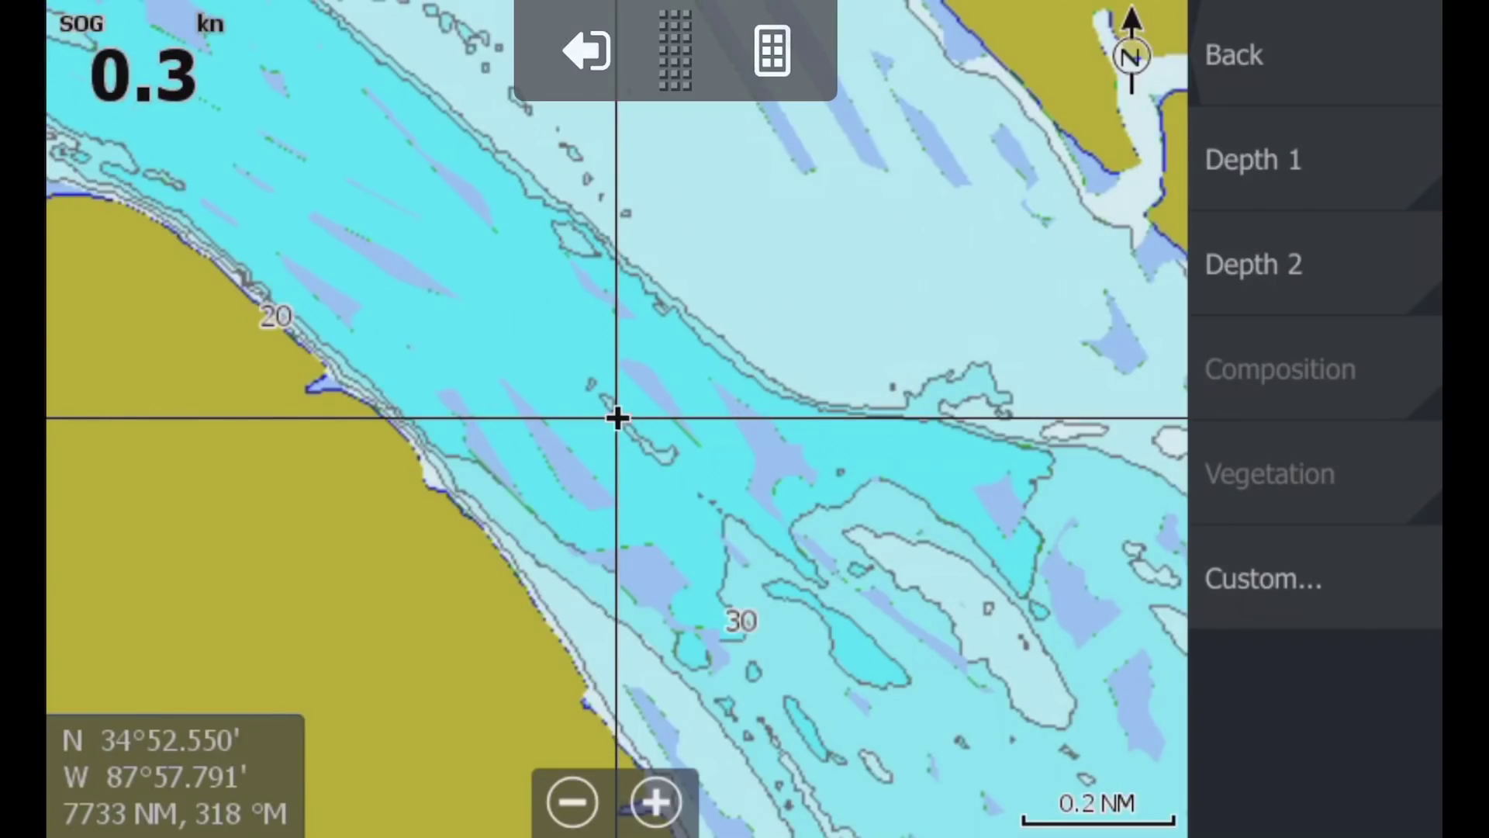
pyautogui.click(1253, 159)
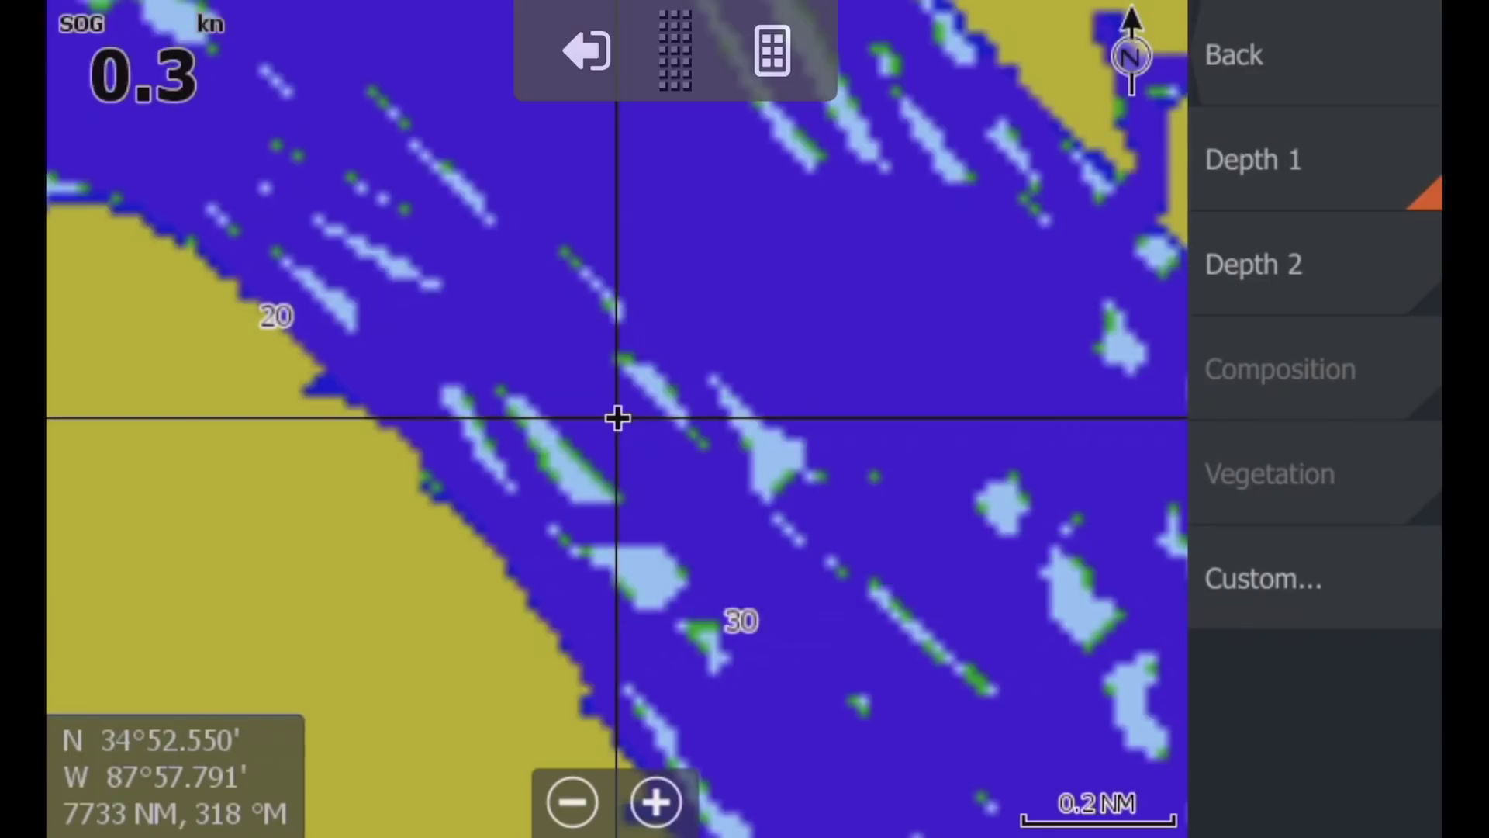
# - Open the custom shading table and set the depth of the first Depth 1 point to 10 ft
pyautogui.click(1262, 578)
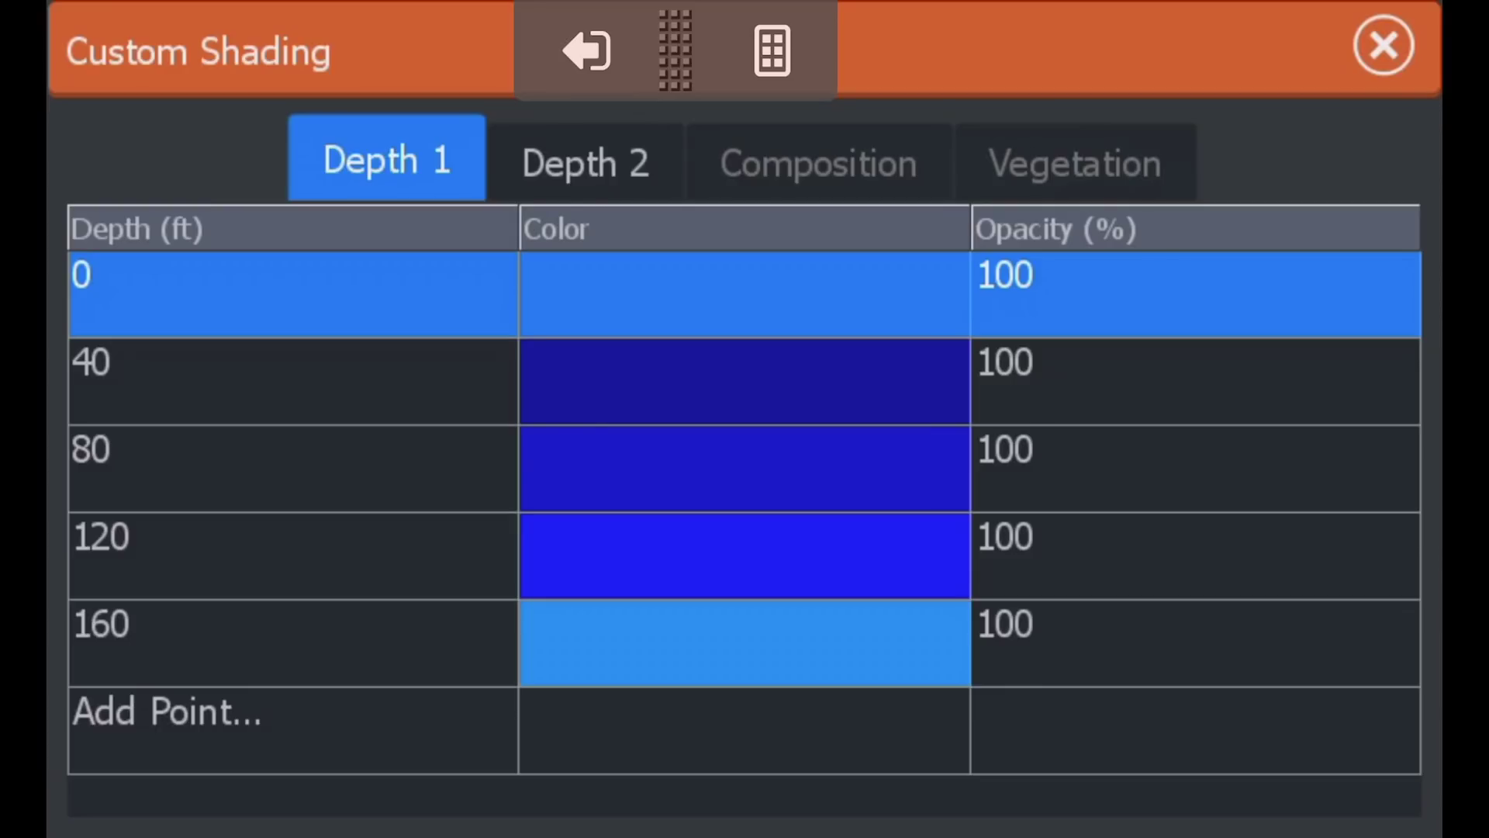
pyautogui.press('Return')
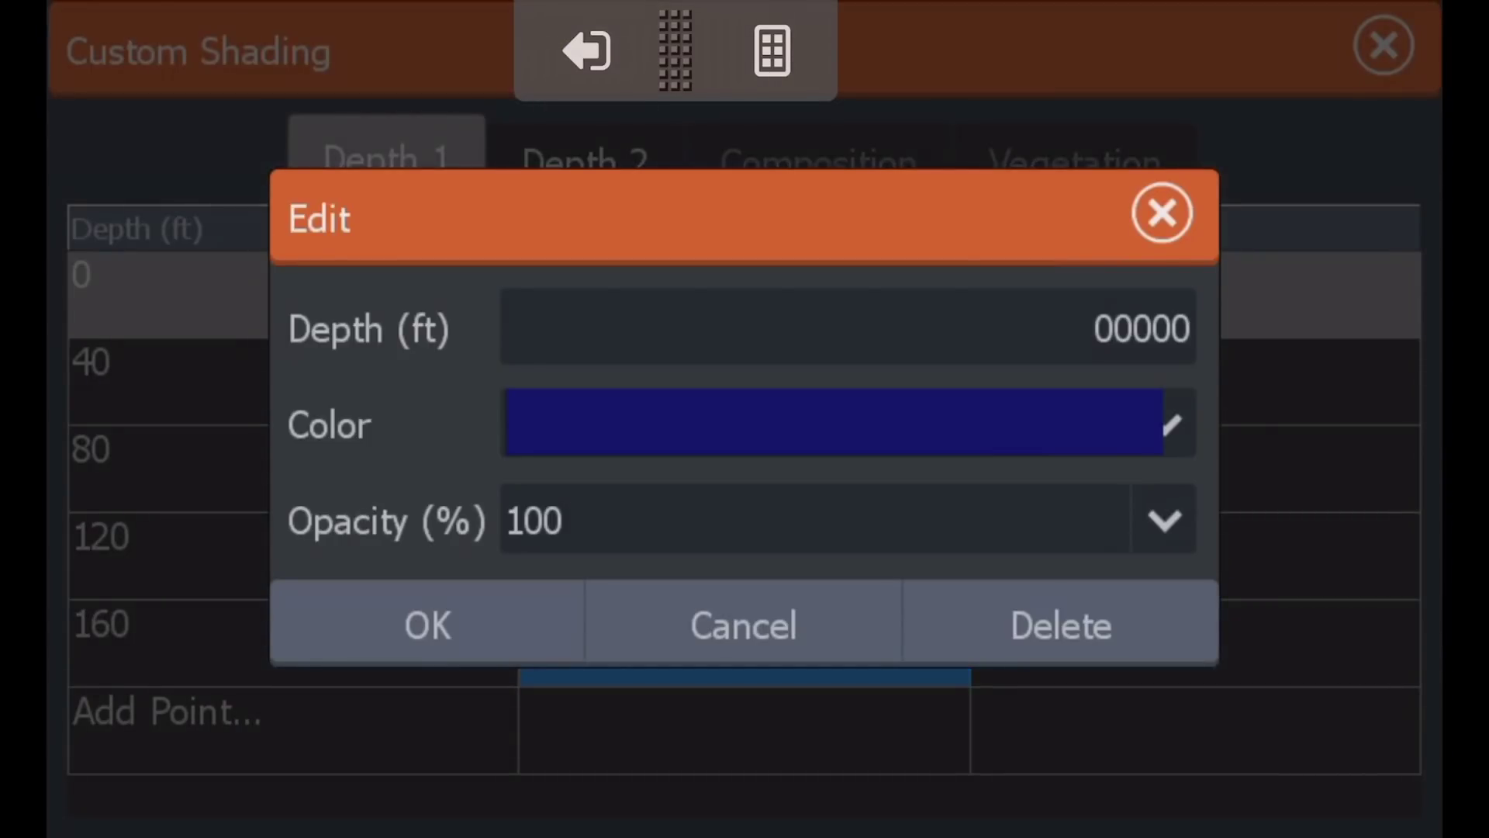
pyautogui.click(848, 328)
pyautogui.click(629, 483)
pyautogui.click(401, 575)
pyautogui.write('05690')
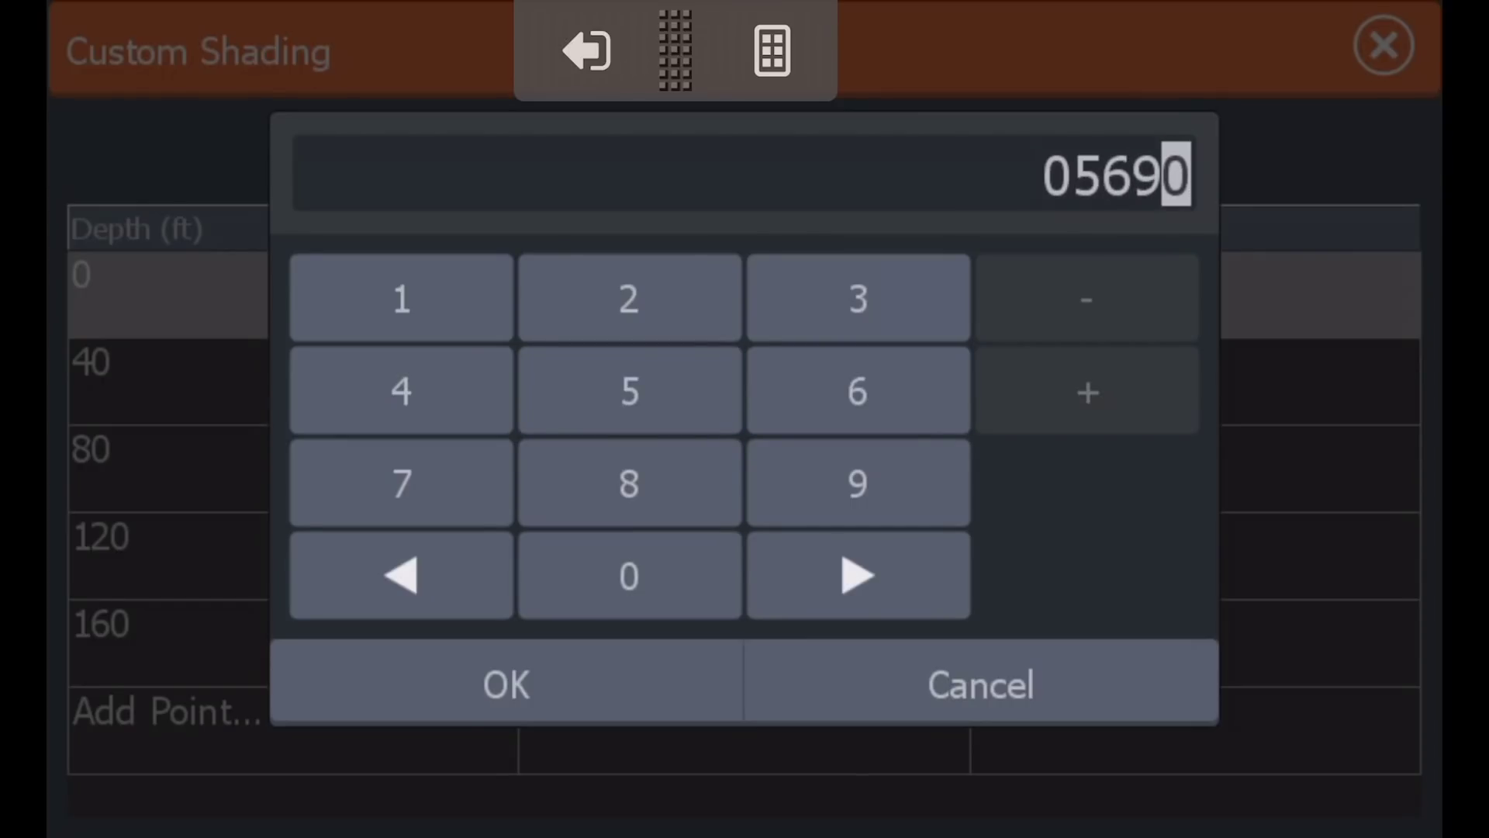
pyautogui.press('Left')
pyautogui.press('Left')
pyautogui.press('Left')
pyautogui.press('Left')
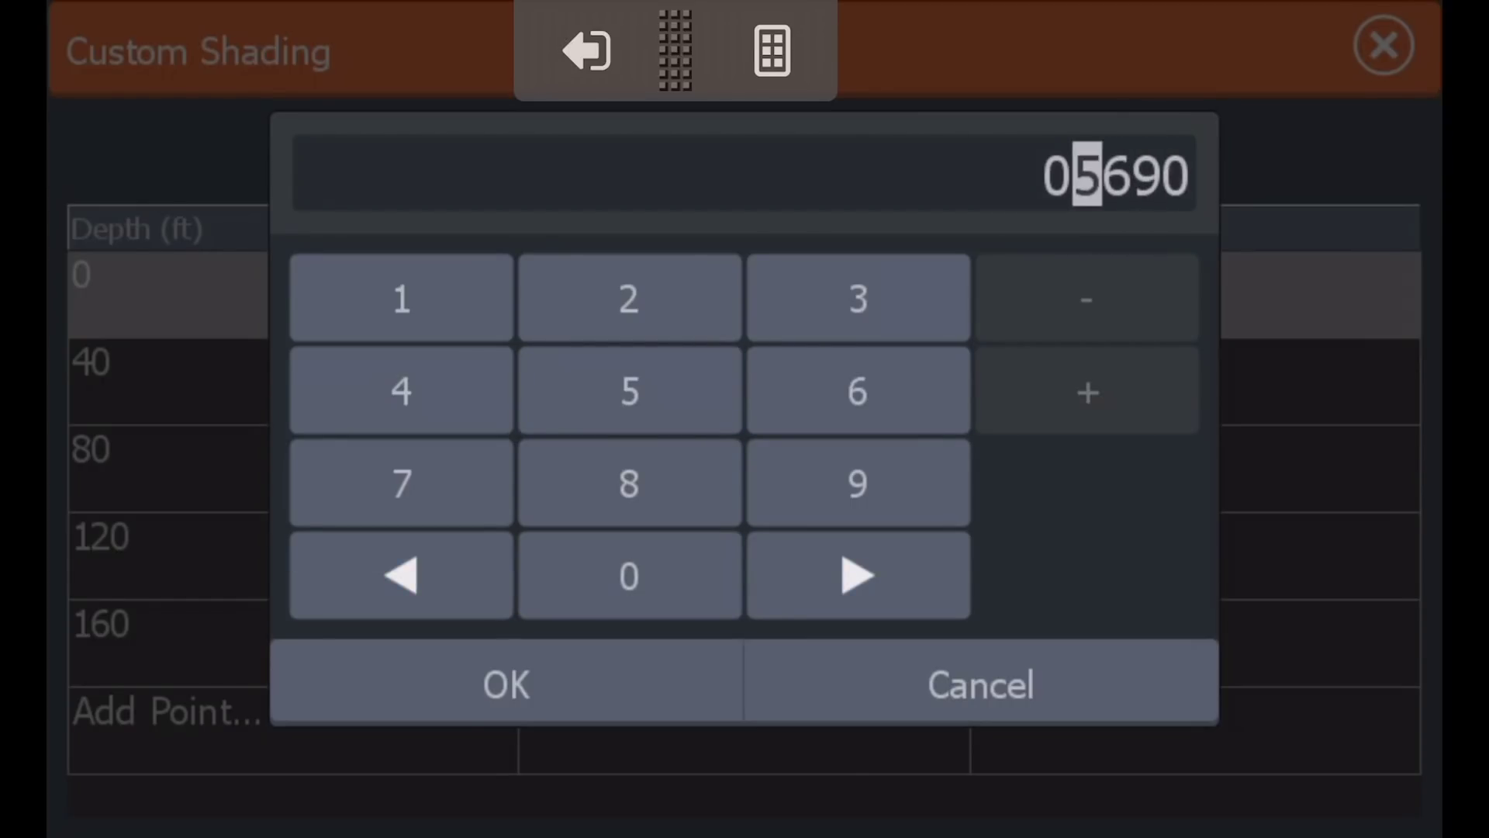
pyautogui.write('000')
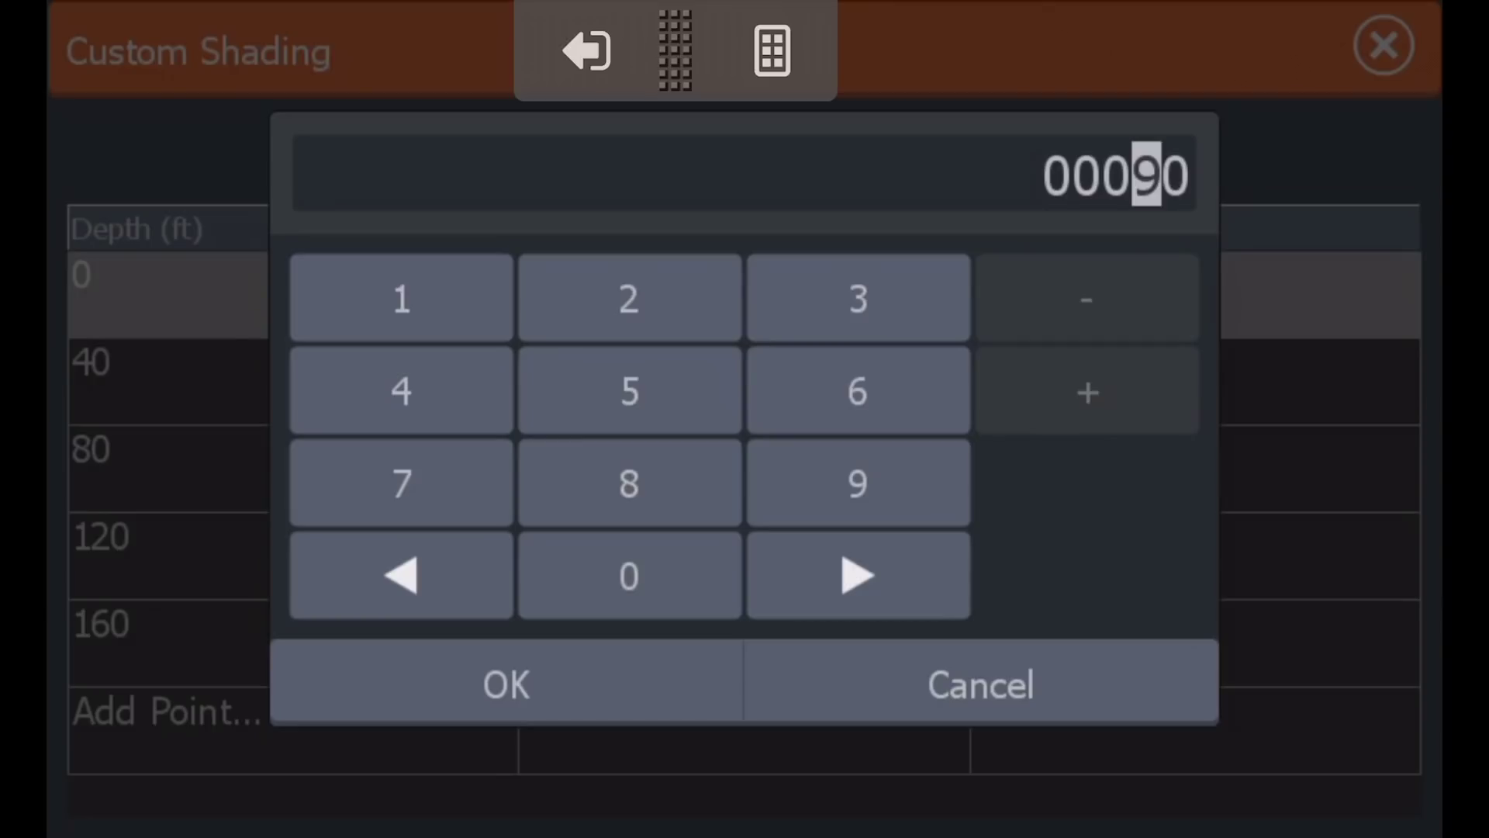
pyautogui.write('1')
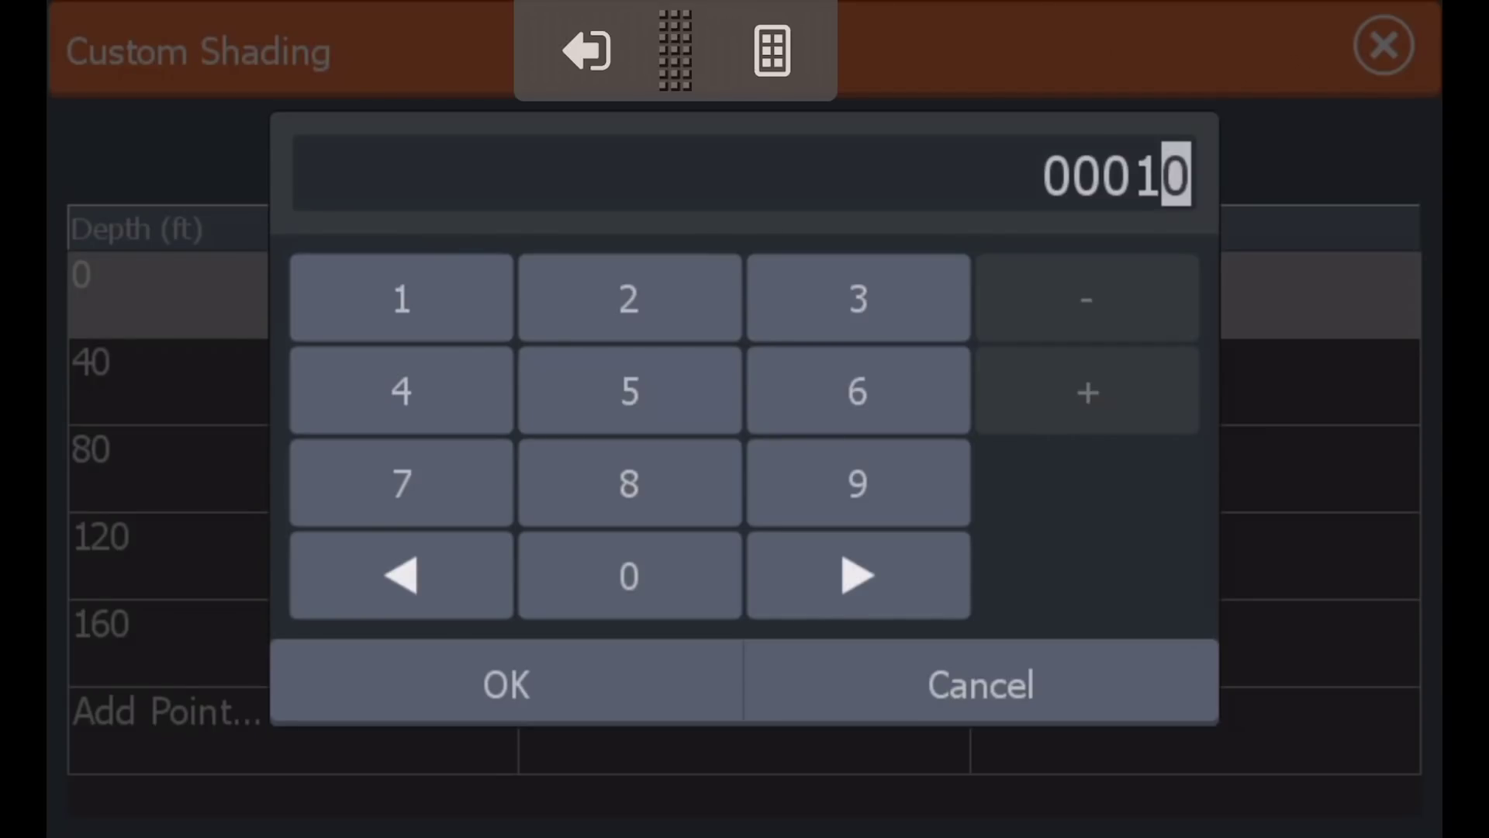
pyautogui.press('Return')
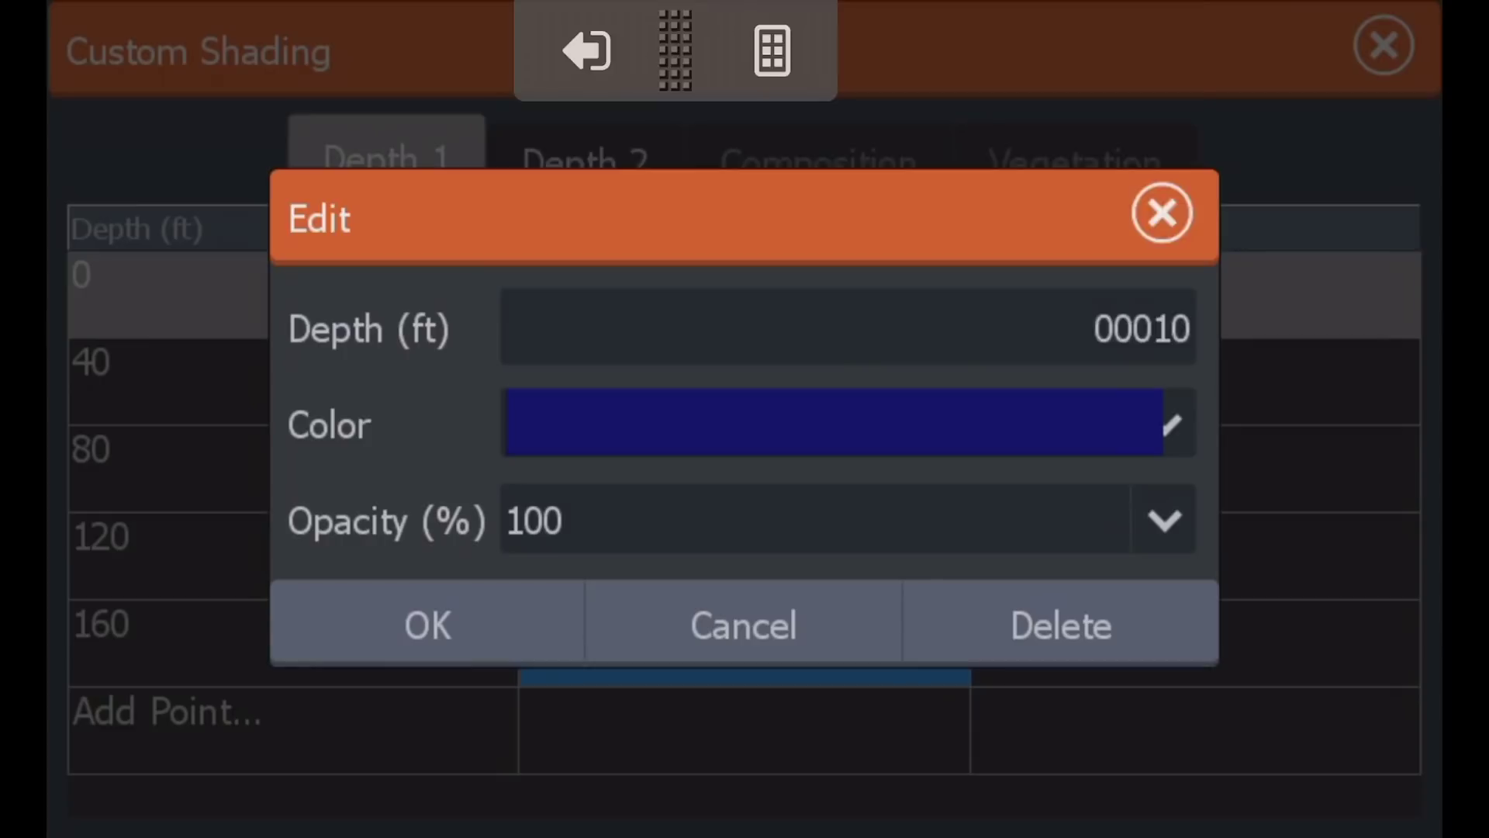
# - Change the color of the first Depth 1 point to pink and apply the edit
pyautogui.click(834, 422)
pyautogui.moveTo(842, 288); pyautogui.dragTo(841, 99)
pyautogui.click(842, 273)
pyautogui.press('Down')
pyautogui.press('Down')
pyautogui.press('Down')
pyautogui.press('Return')
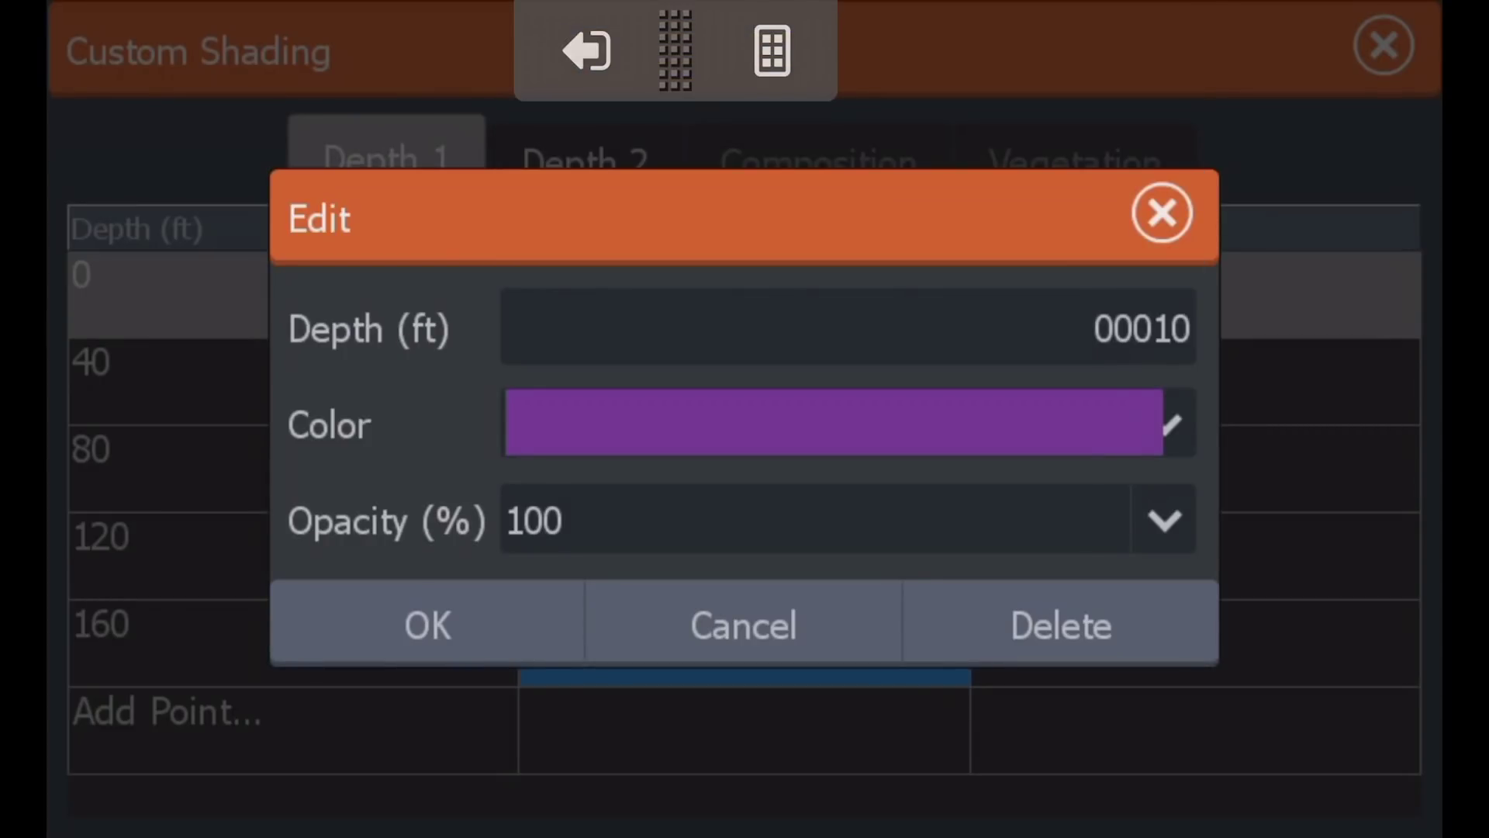
pyautogui.press('Return')
pyautogui.press('Up')
pyautogui.press('Return')
pyautogui.press('Down')
pyautogui.press('Down')
pyautogui.press('Return')
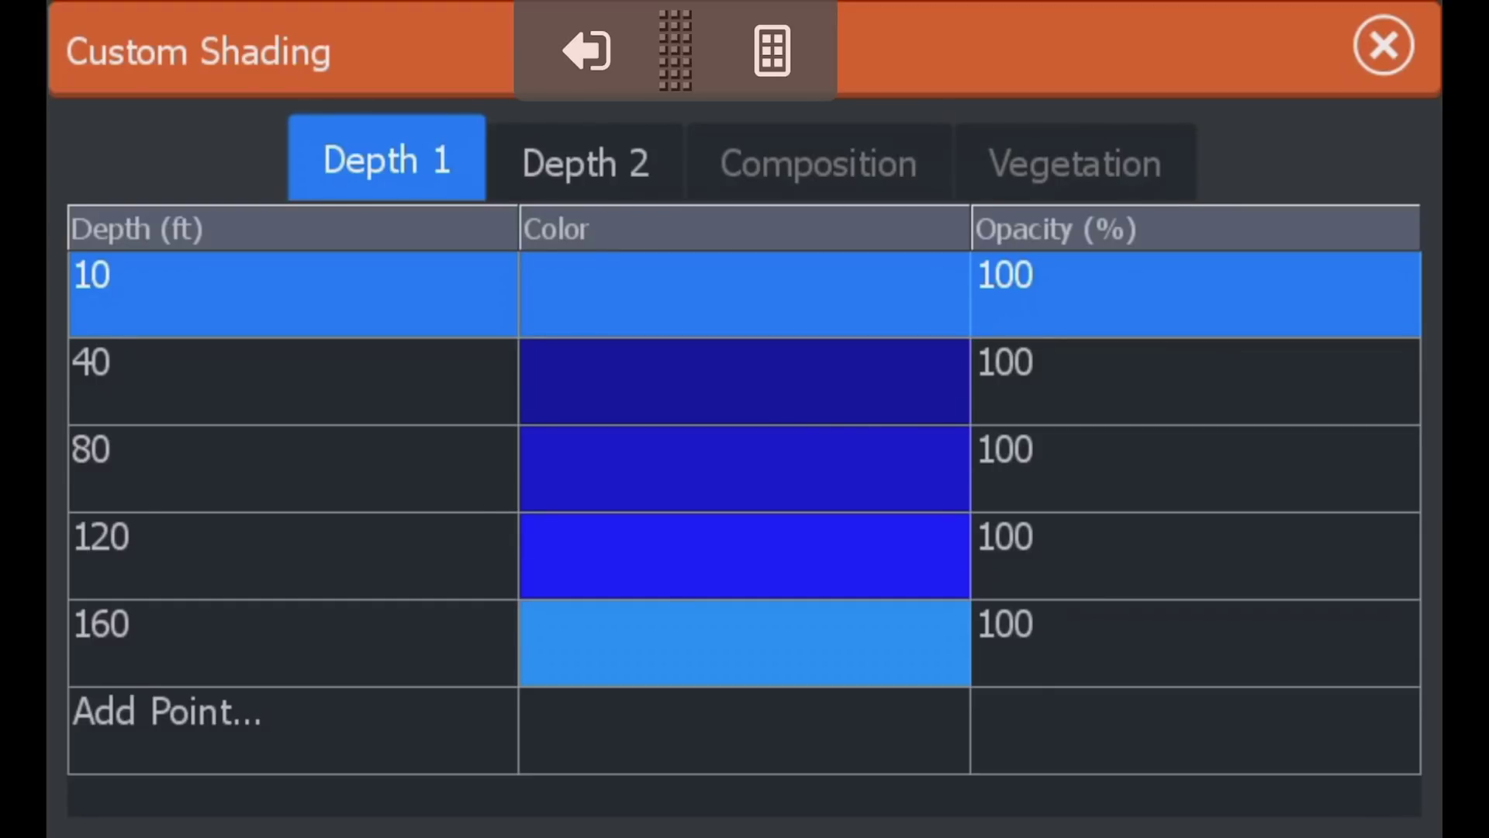
pyautogui.press('Down')
pyautogui.press('Return')
pyautogui.press('Escape')
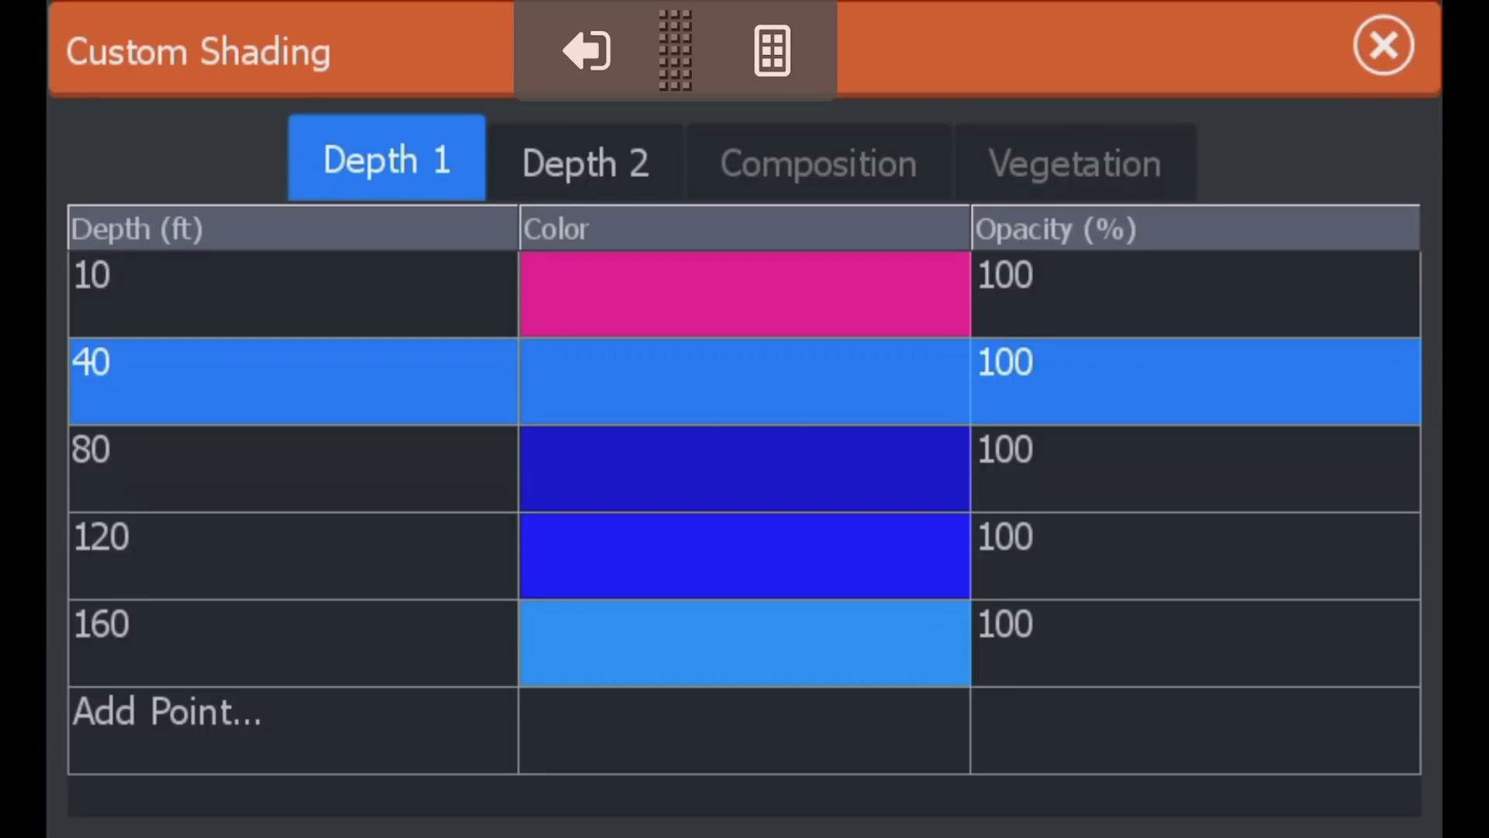
# - Start a new shading point in the Depth 2 table and set its depth to 100 ft
pyautogui.click(585, 161)
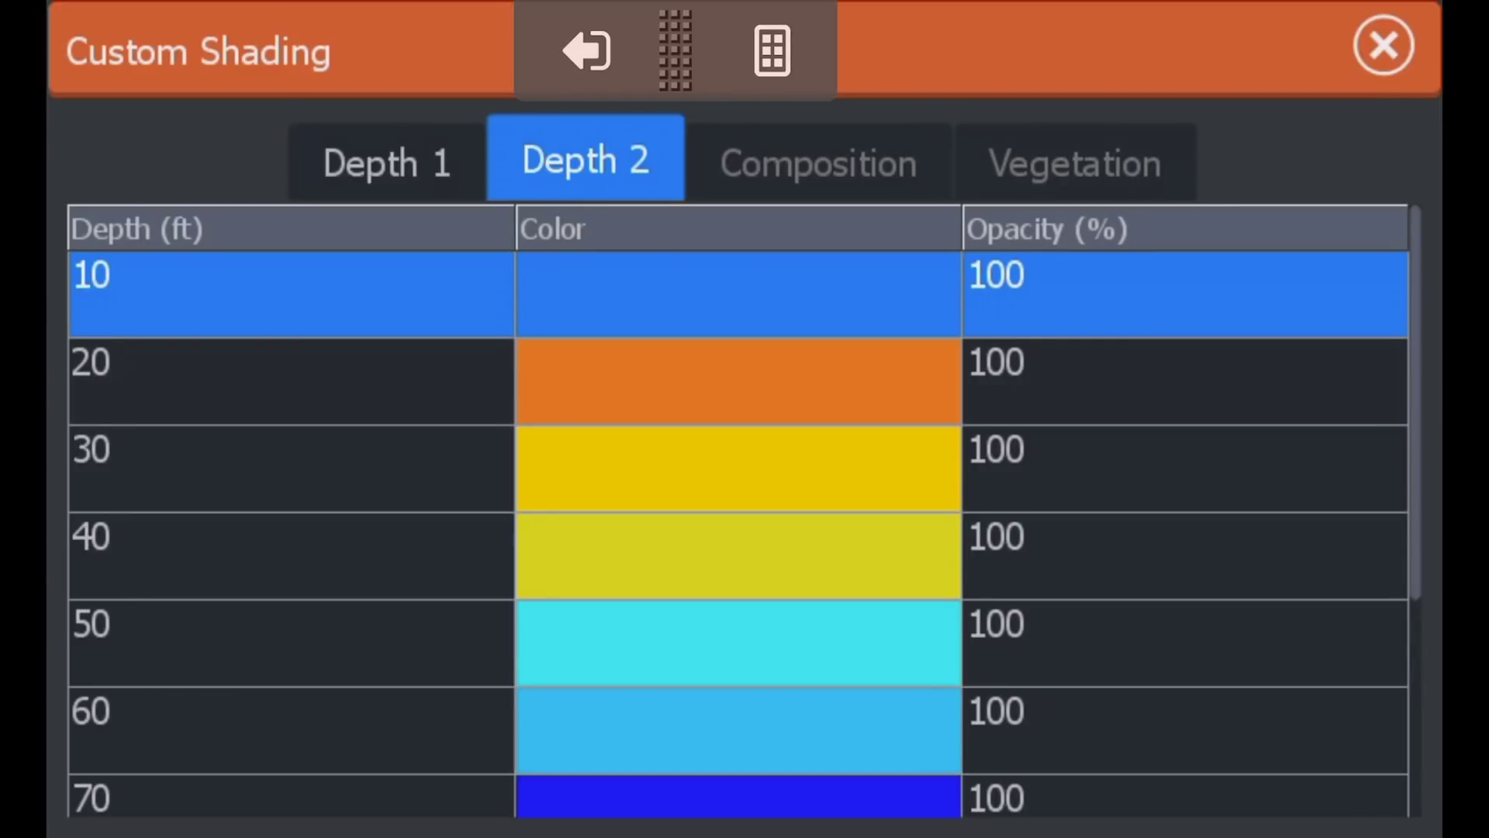
pyautogui.click(737, 730)
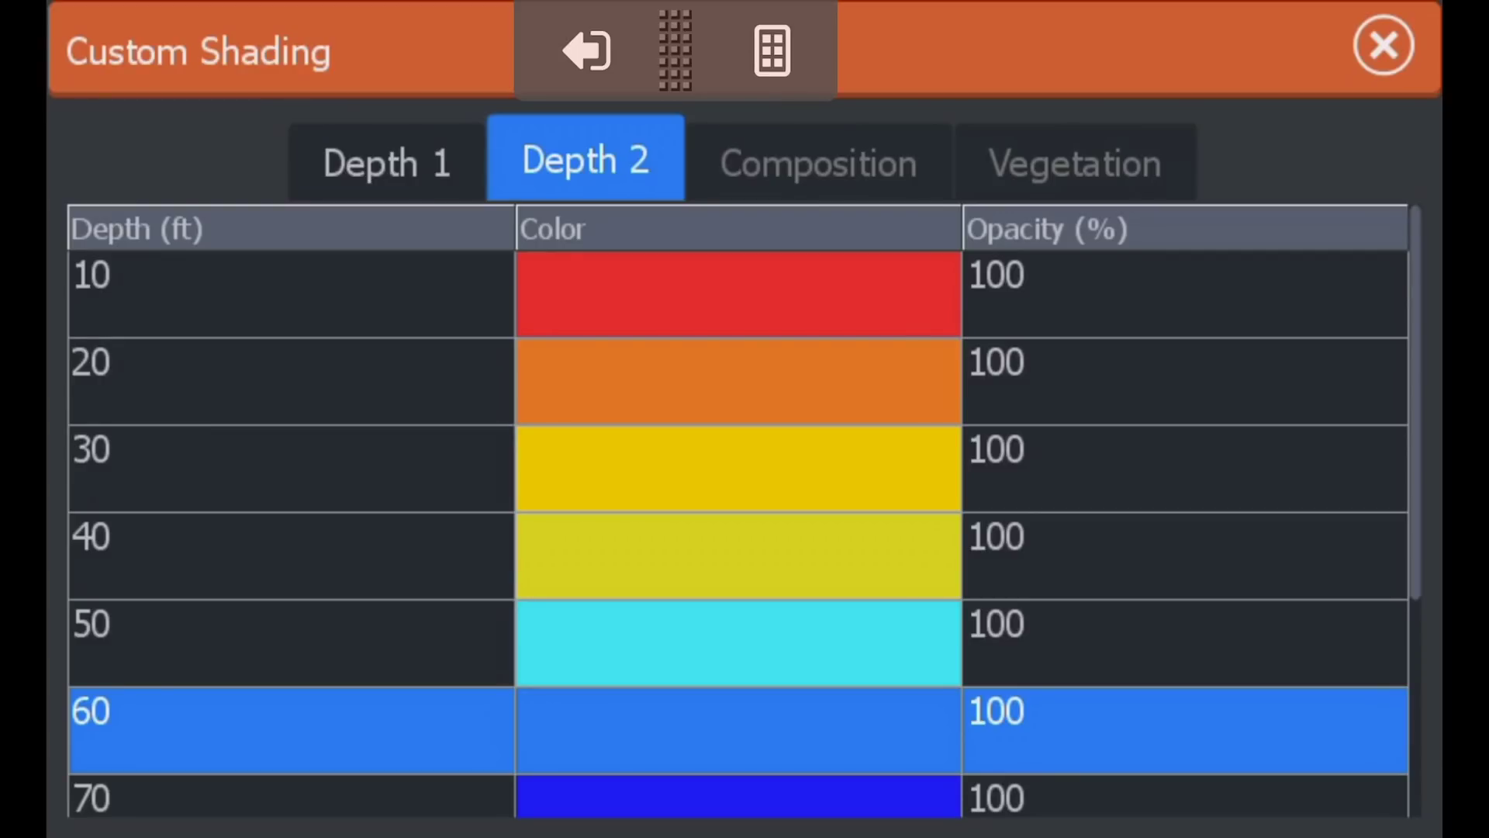
pyautogui.moveTo(738, 556); pyautogui.dragTo(738, 248)
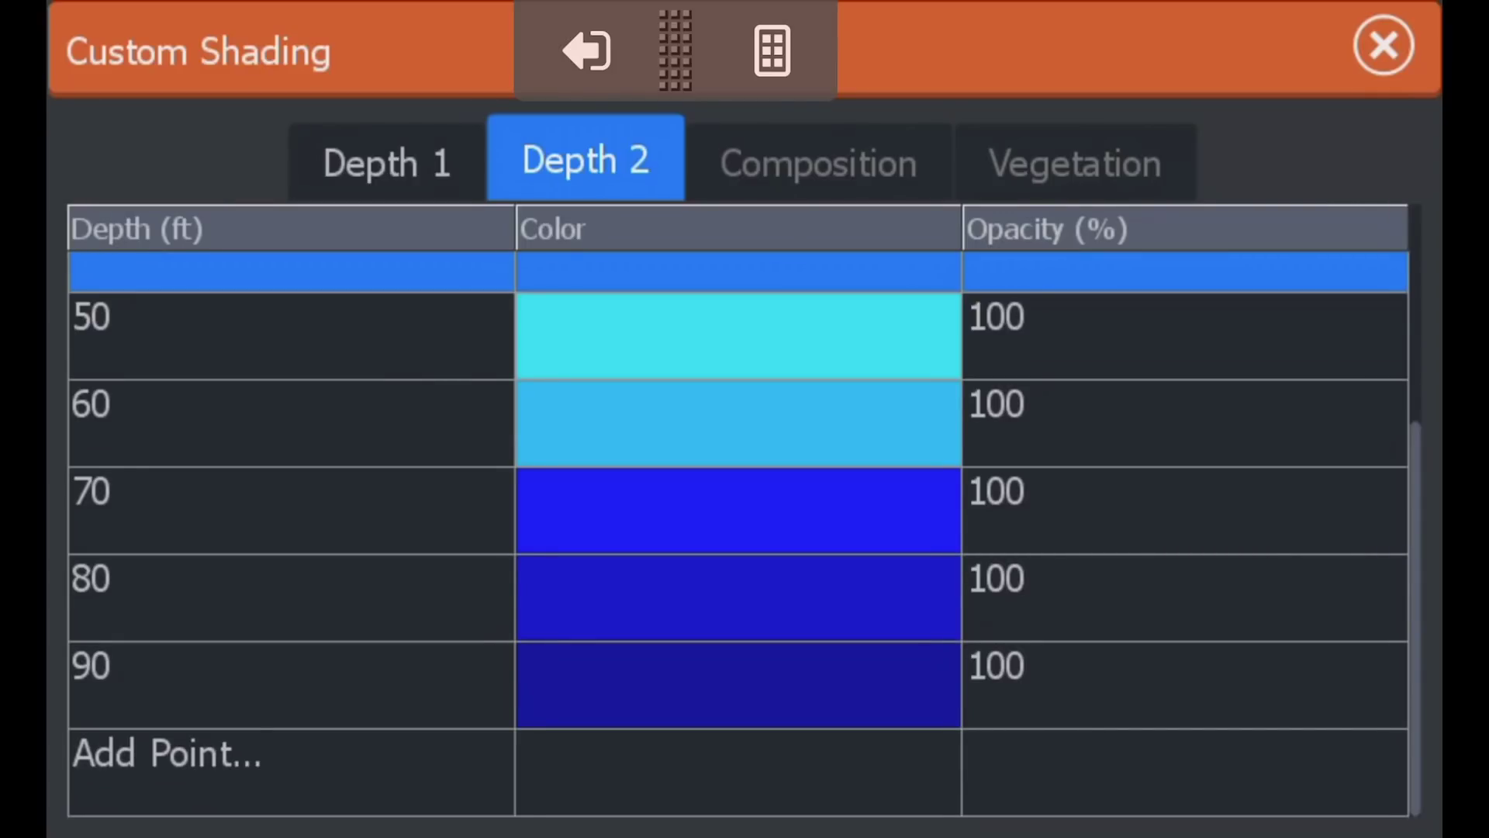
pyautogui.click(291, 771)
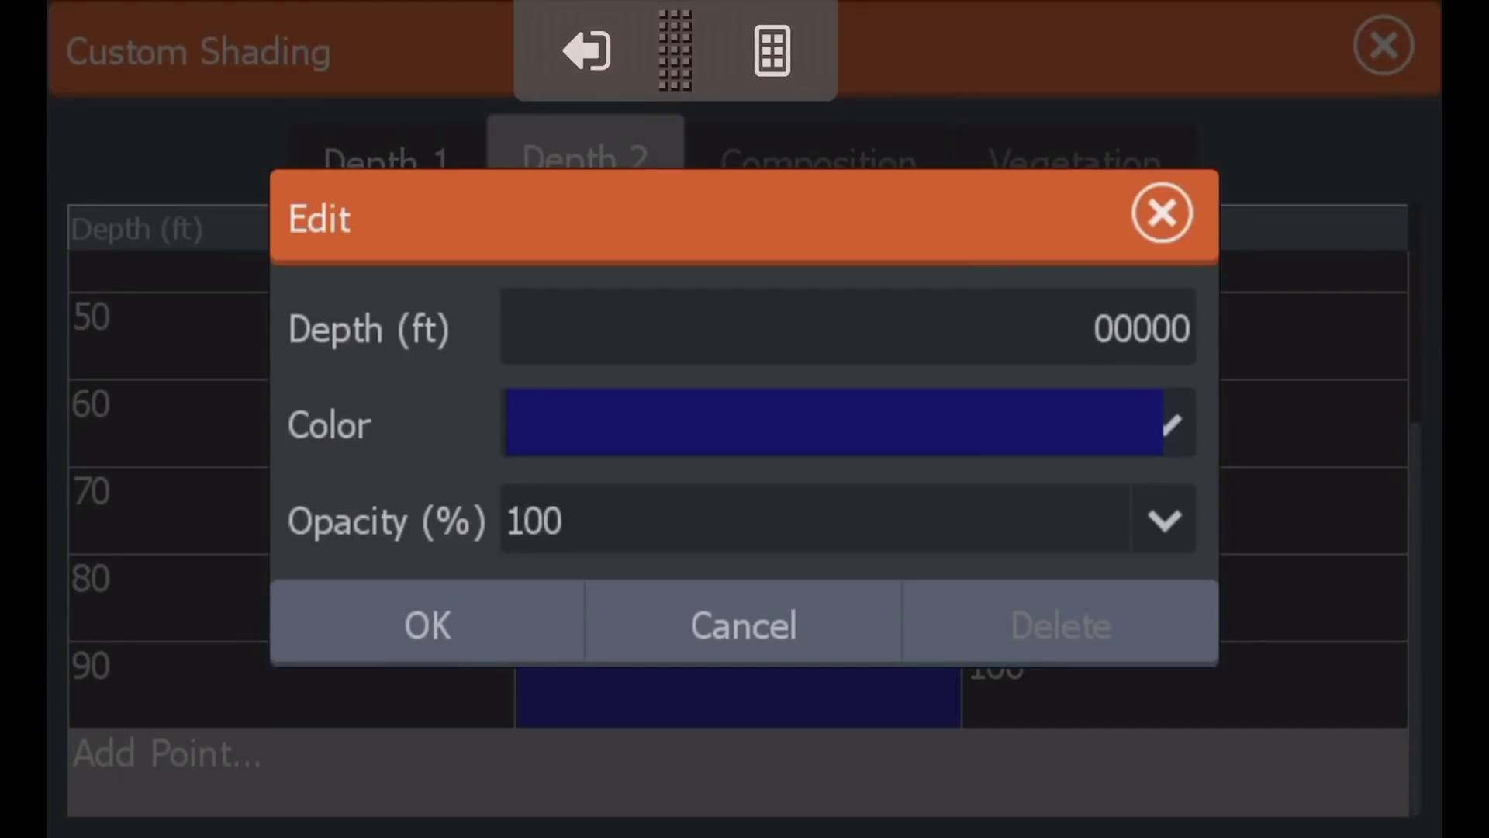
pyautogui.click(848, 327)
pyautogui.click(629, 575)
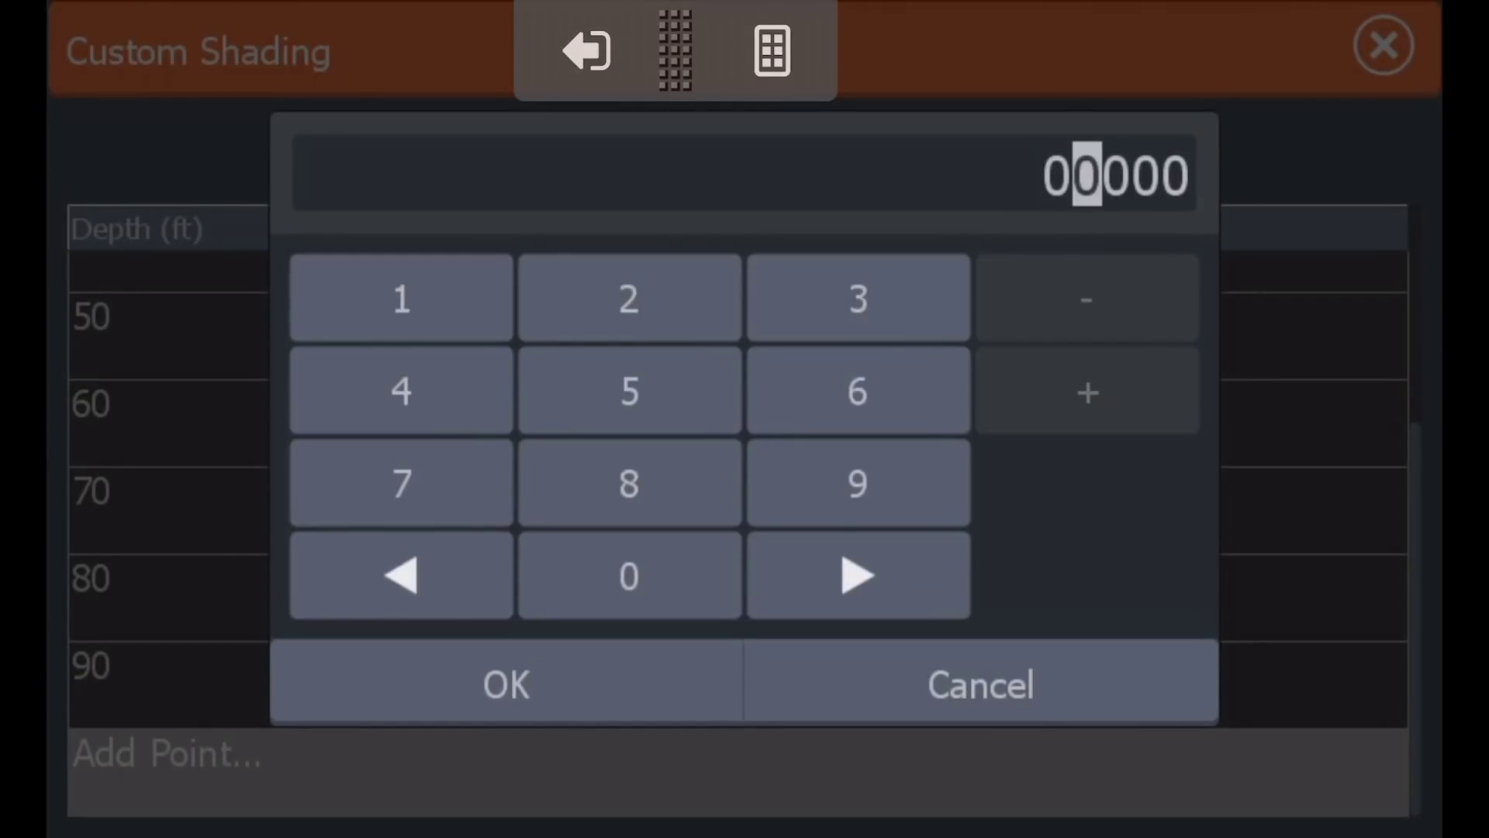
pyautogui.write('01')
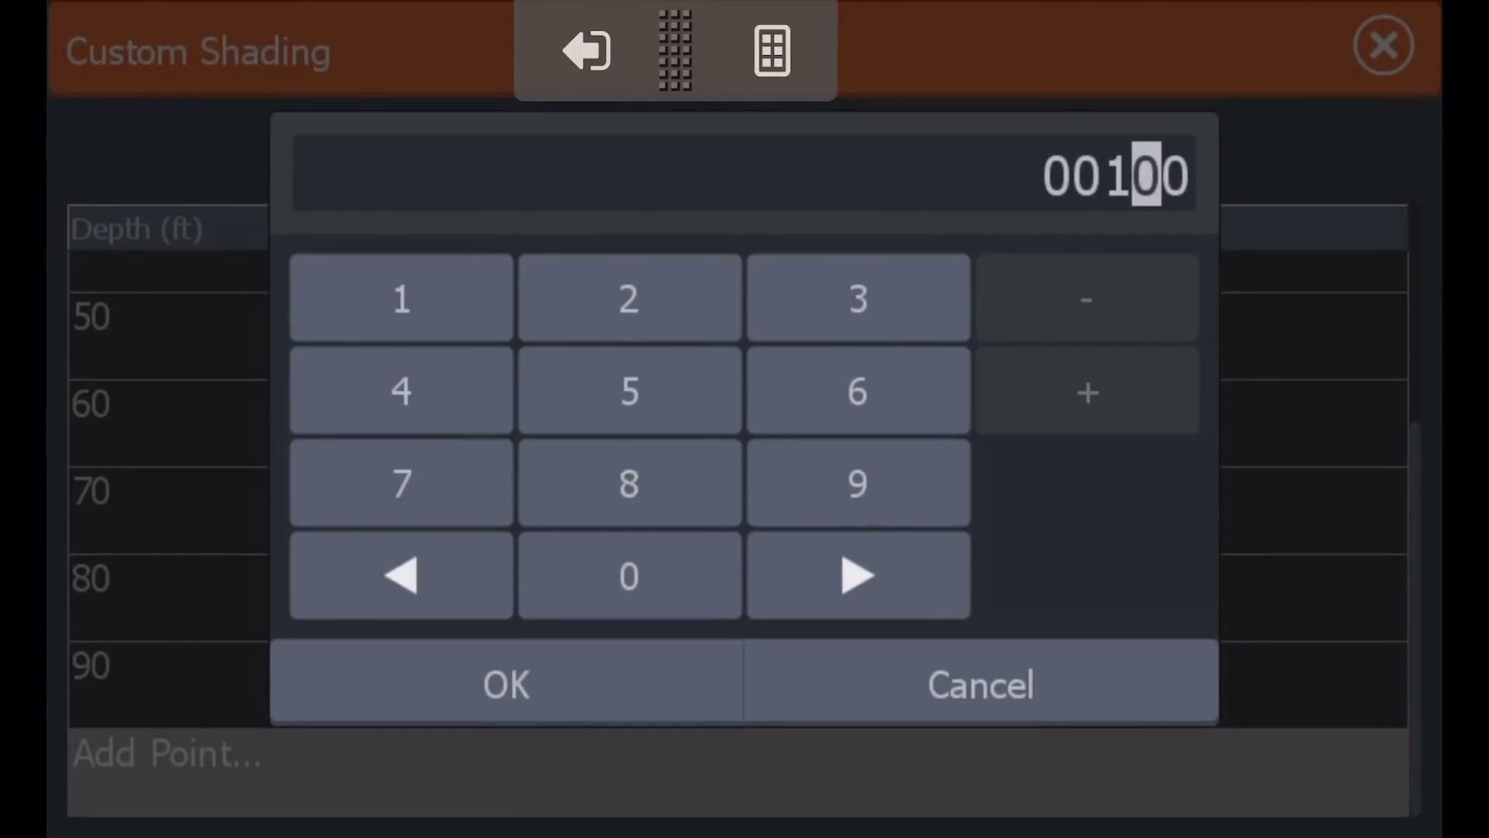
pyautogui.press('Return')
# - Give the new Depth 2 point the second dark blue shade, apply it and close the custom shading table
pyautogui.click(833, 422)
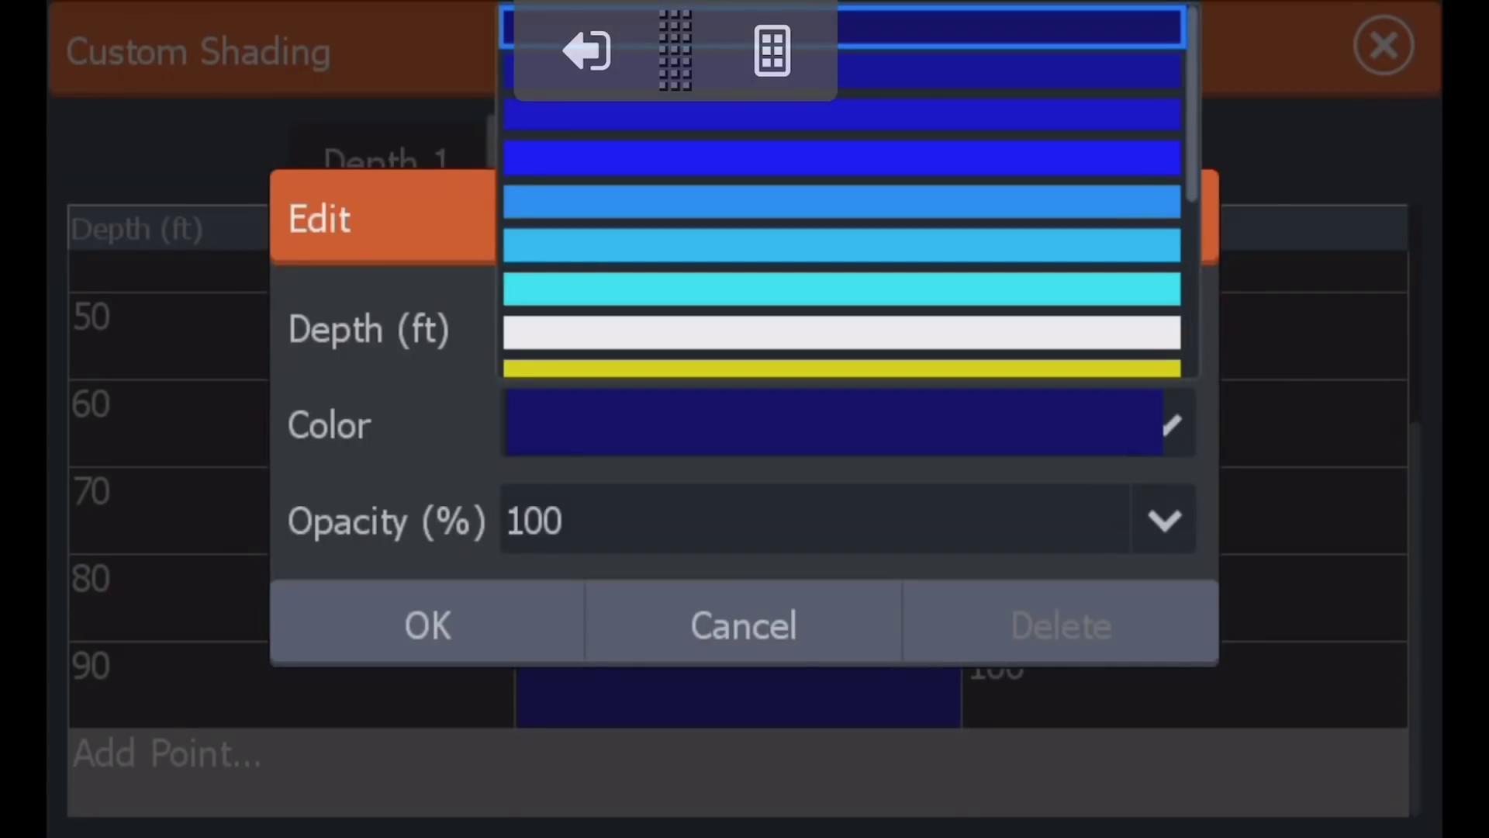
pyautogui.press('Down')
pyautogui.press('Return')
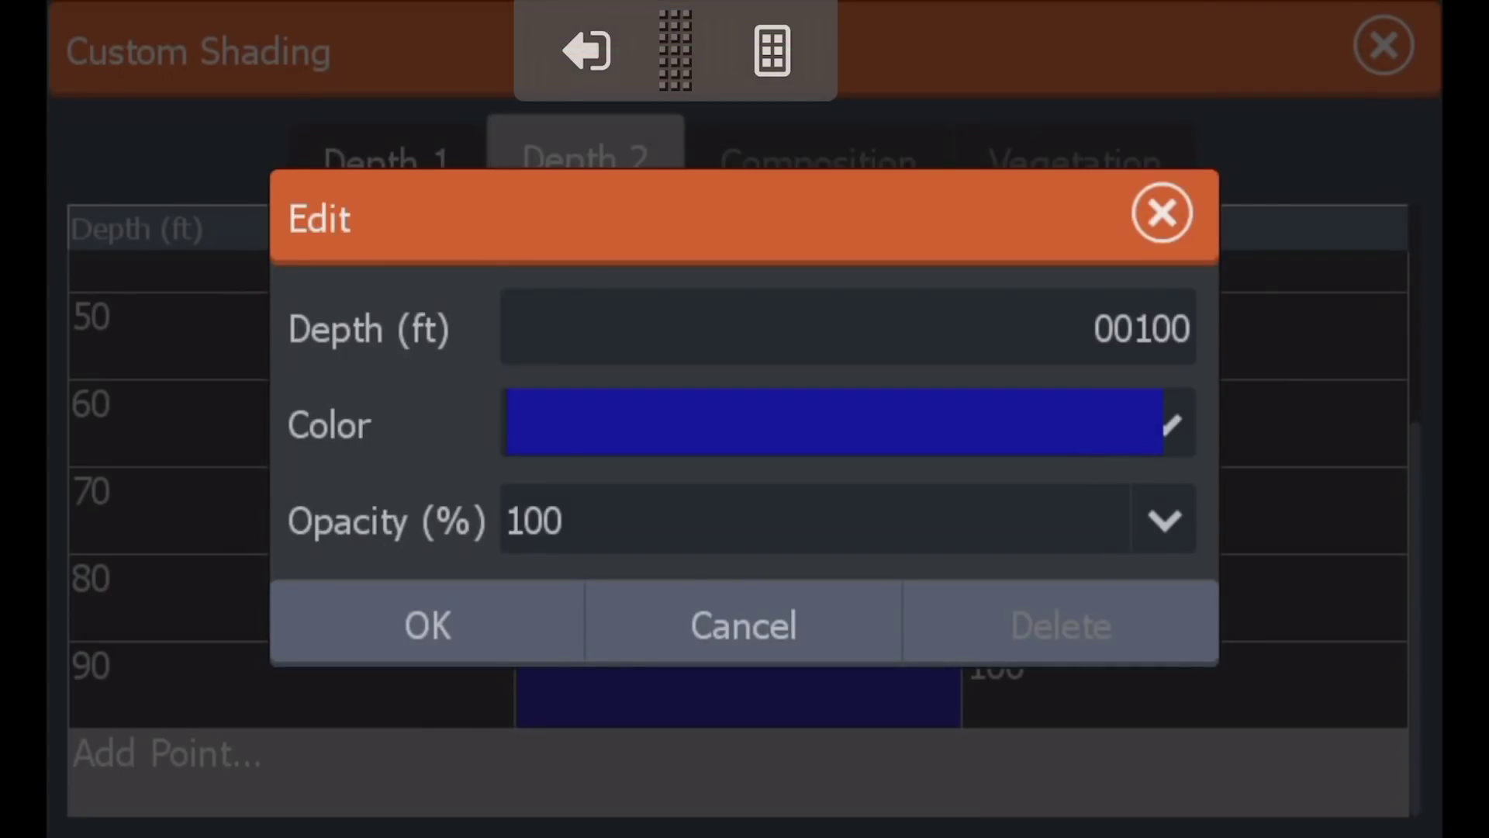
pyautogui.press('Return')
pyautogui.press('Return')
pyautogui.press('Return')
pyautogui.press('Return')
pyautogui.press('Return')
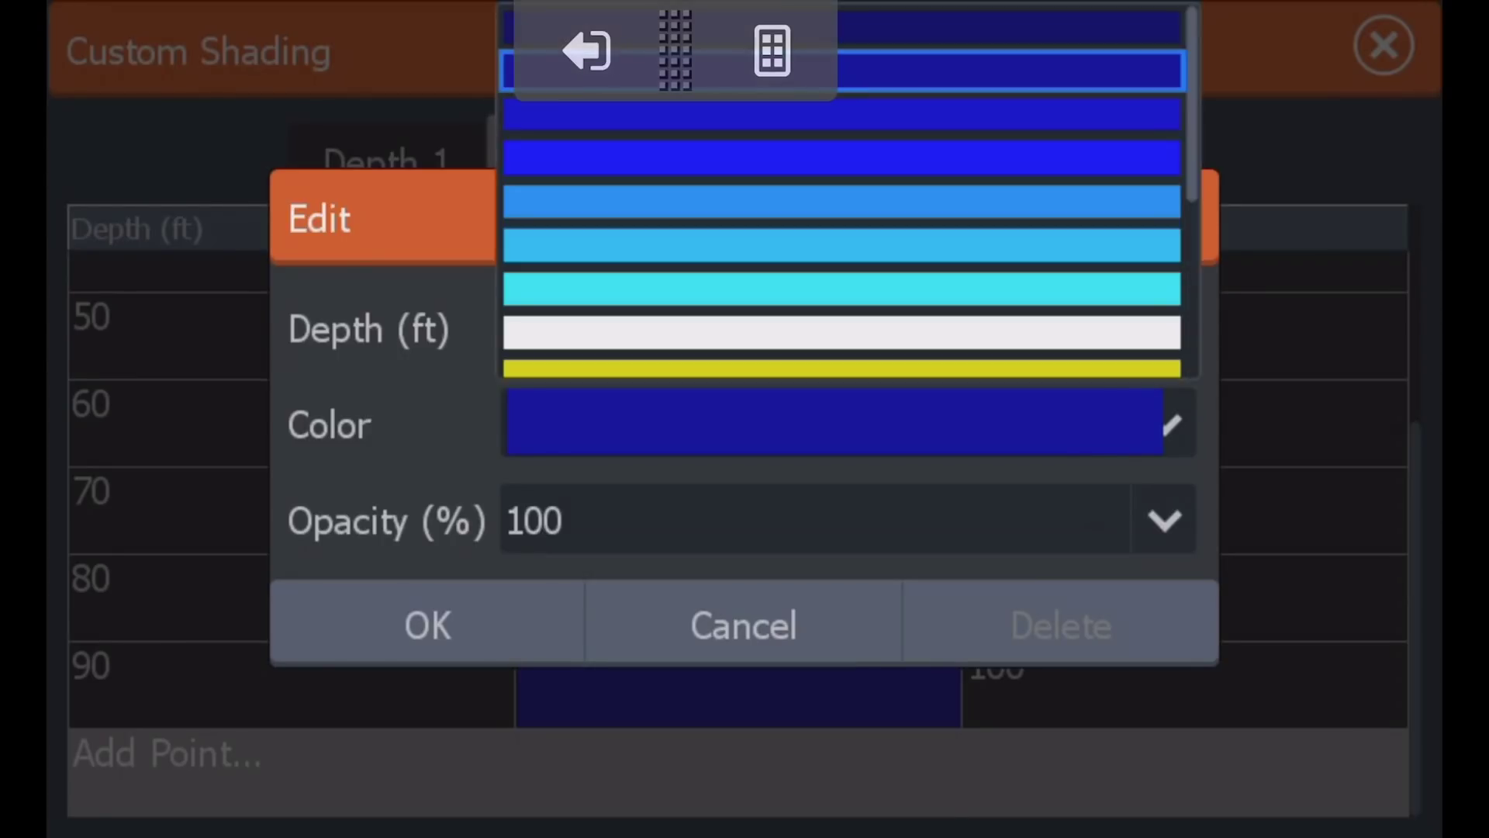
pyautogui.press('Return')
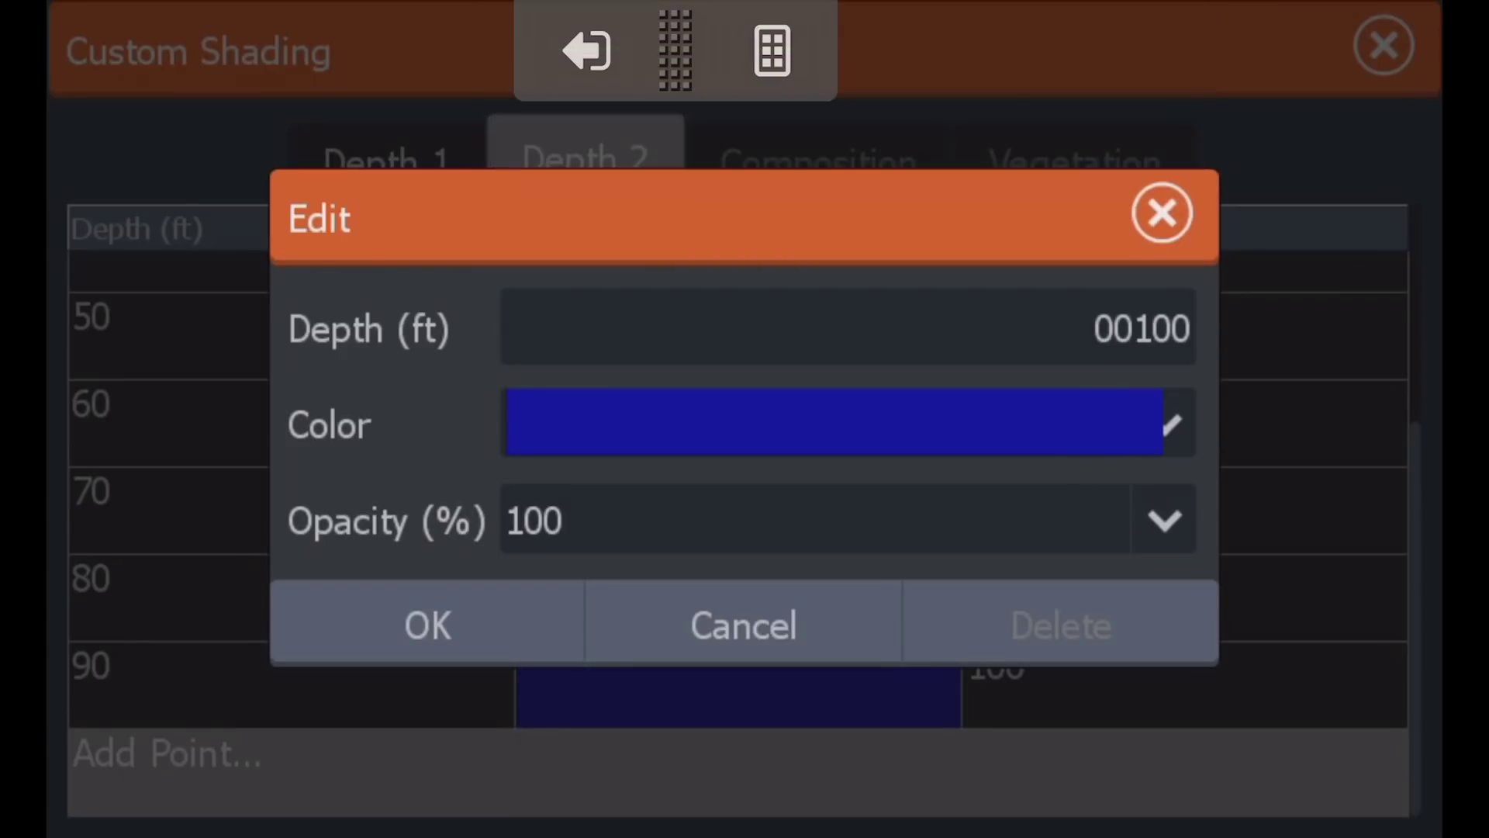
pyautogui.press('Down')
pyautogui.press('Return')
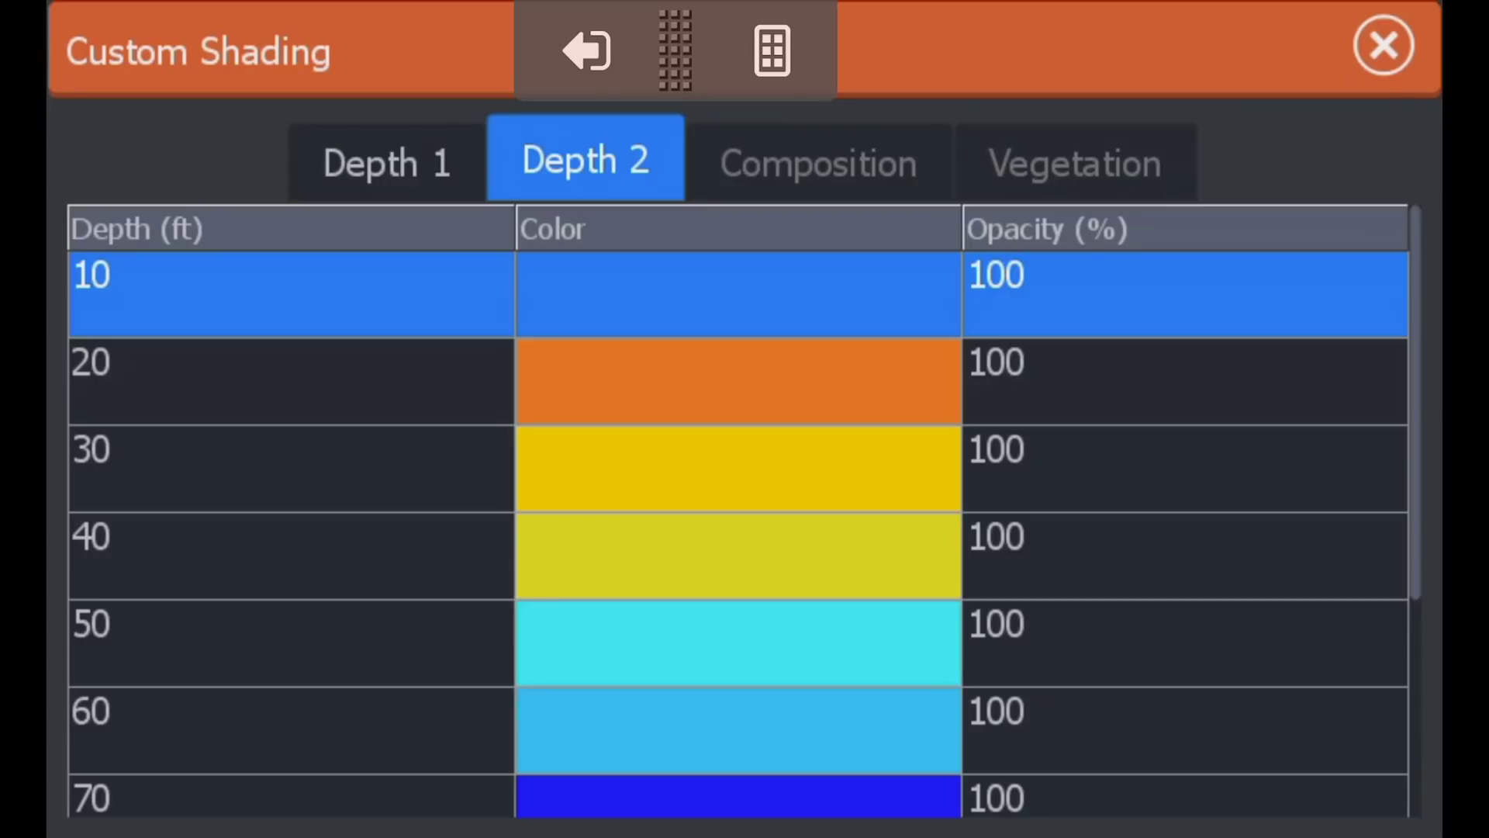
pyautogui.press('Escape')
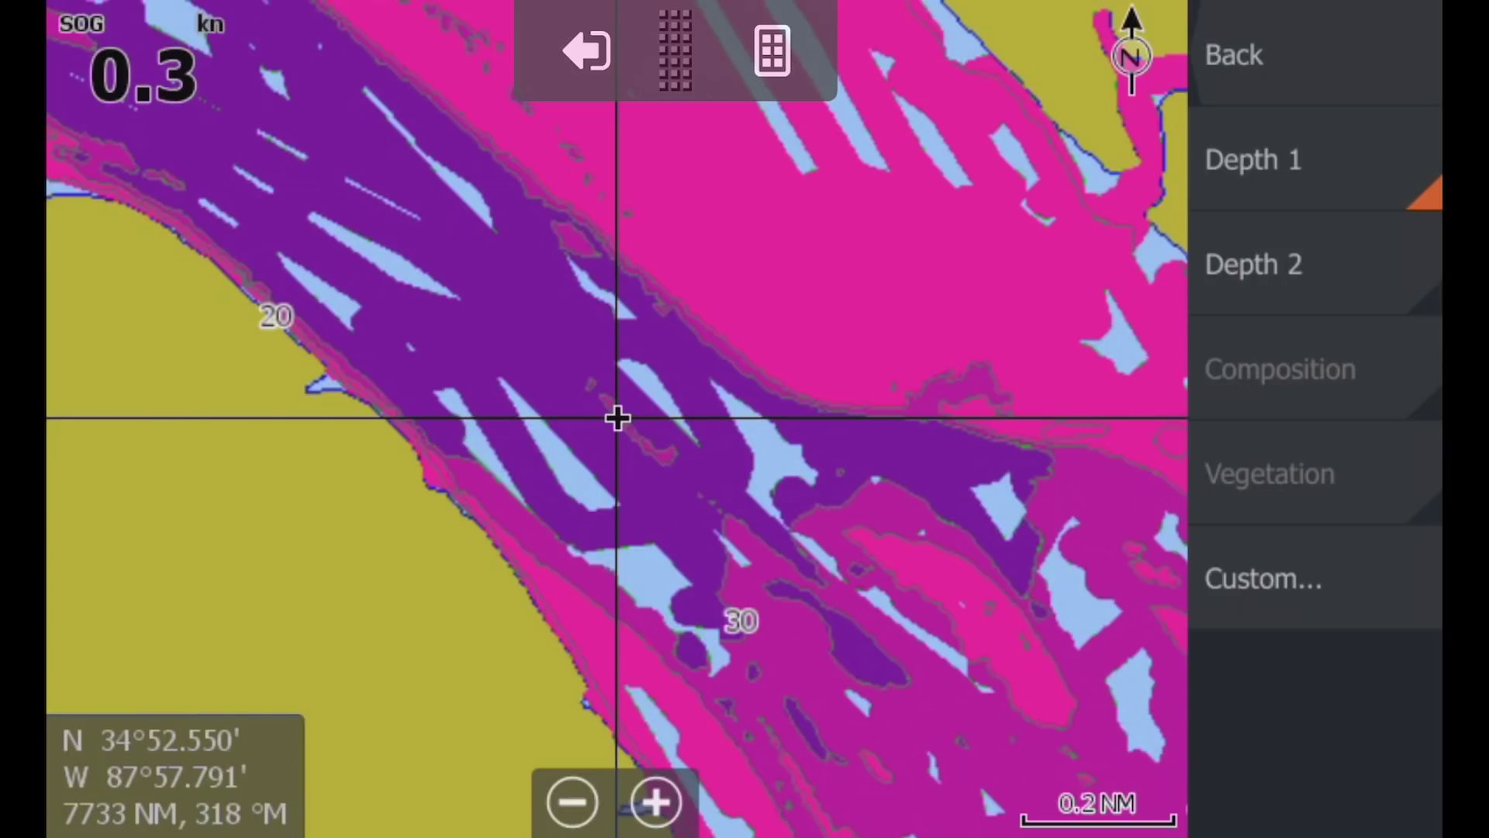
# - Switch the chart shading from Depth 1 to Depth 2 and view the lake further southeast
pyautogui.click(1314, 158)
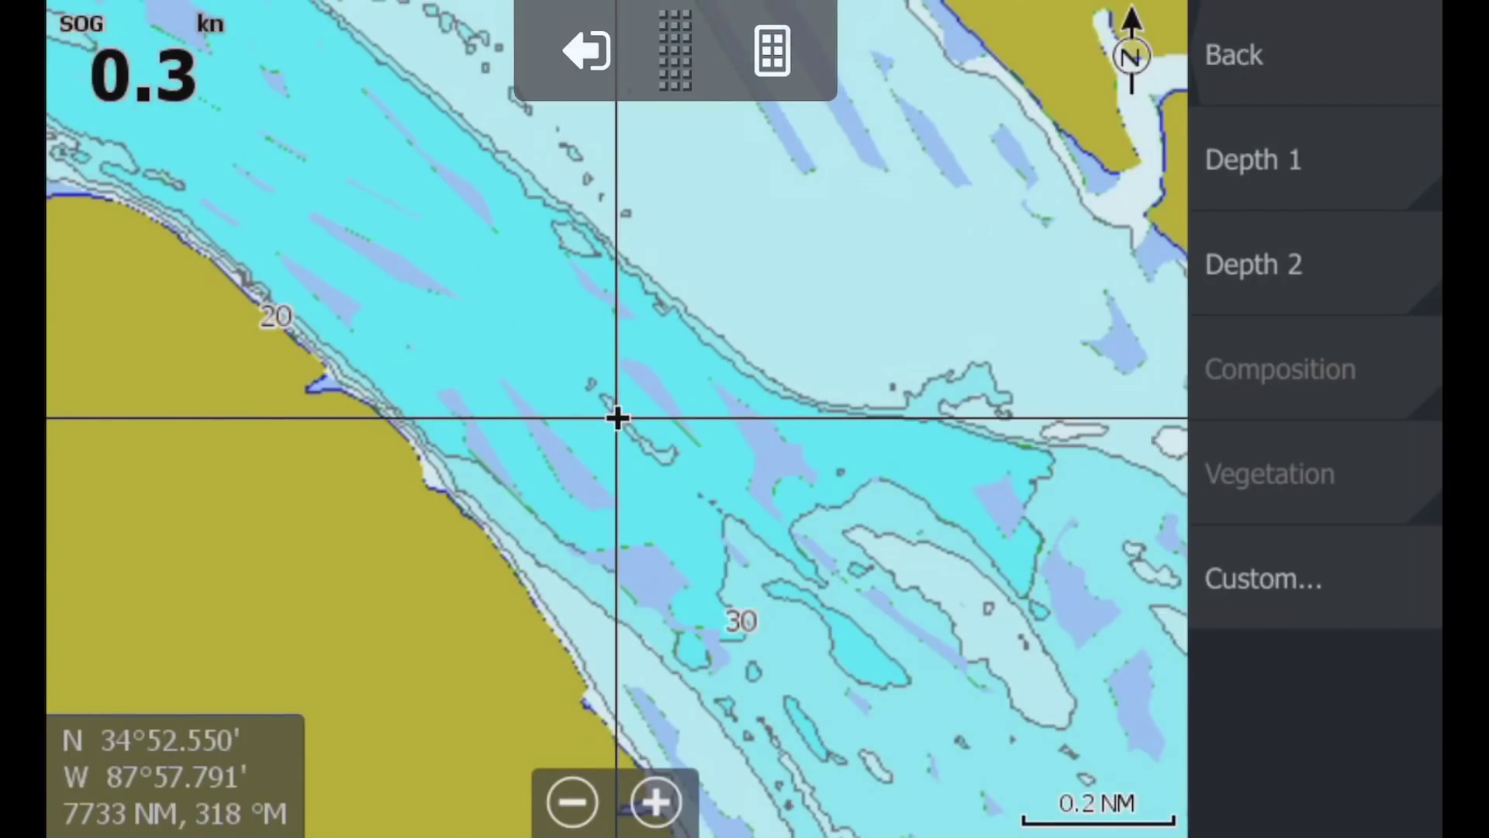
pyautogui.click(1252, 264)
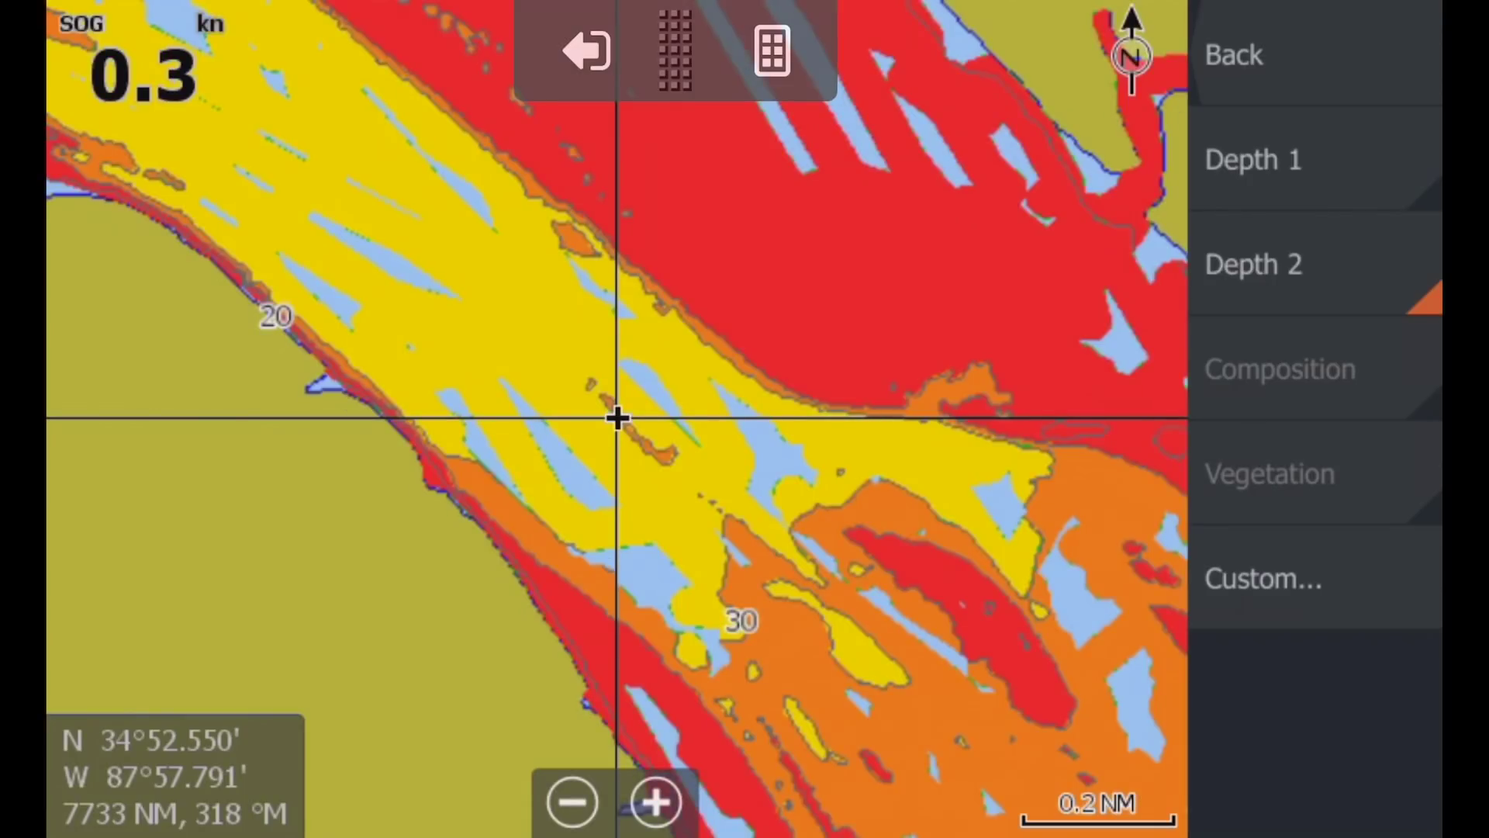
pyautogui.moveTo(845, 632); pyautogui.dragTo(505, 318)
pyautogui.moveTo(728, 522); pyautogui.dragTo(693, 381)
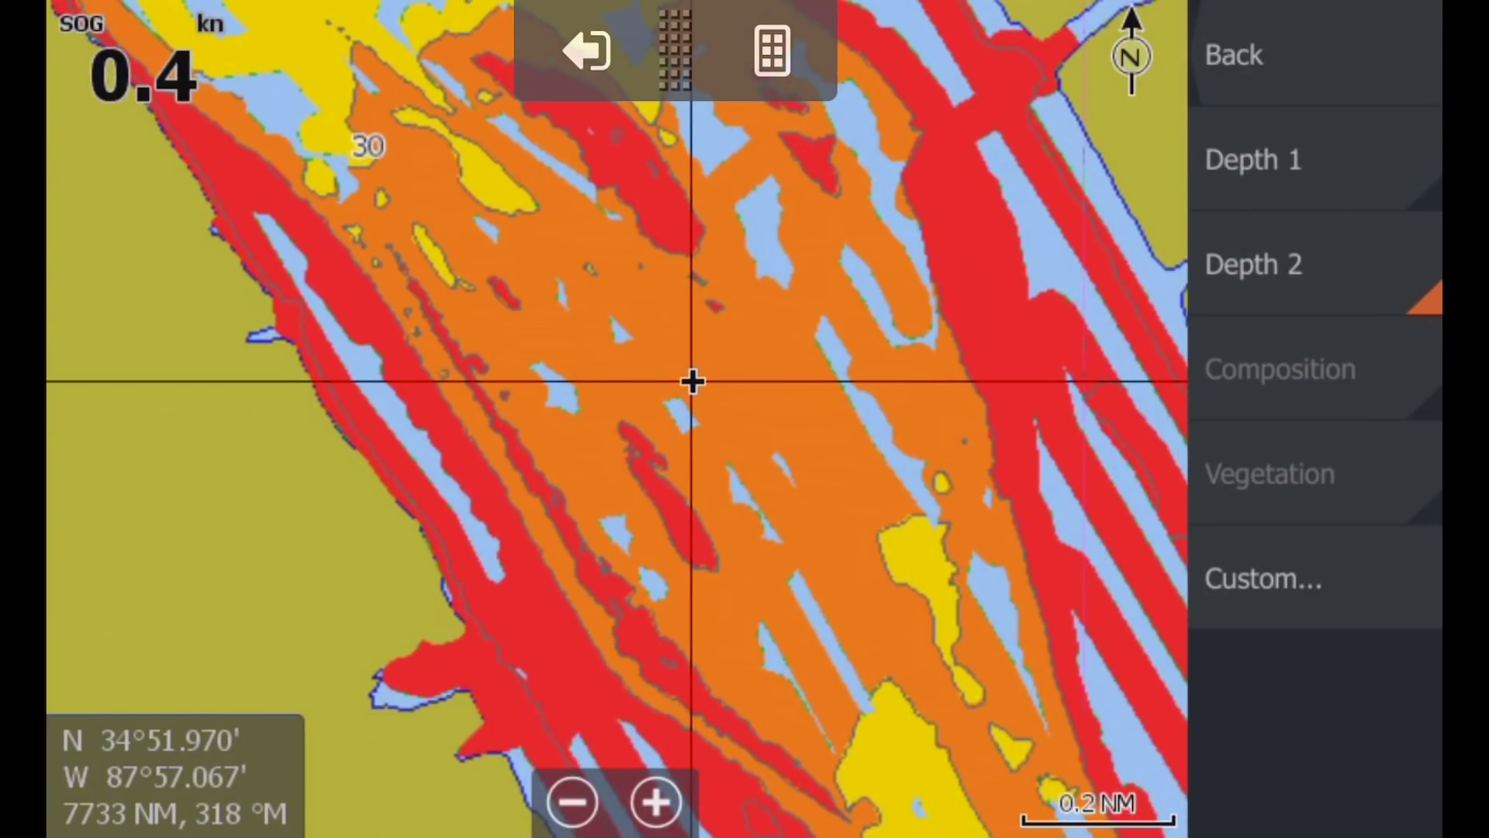
# - Set the chart source to Inanda Dam and examine its depth shading around the dam's bend at the 0.1 NM scale
pyautogui.click(1241, 54)
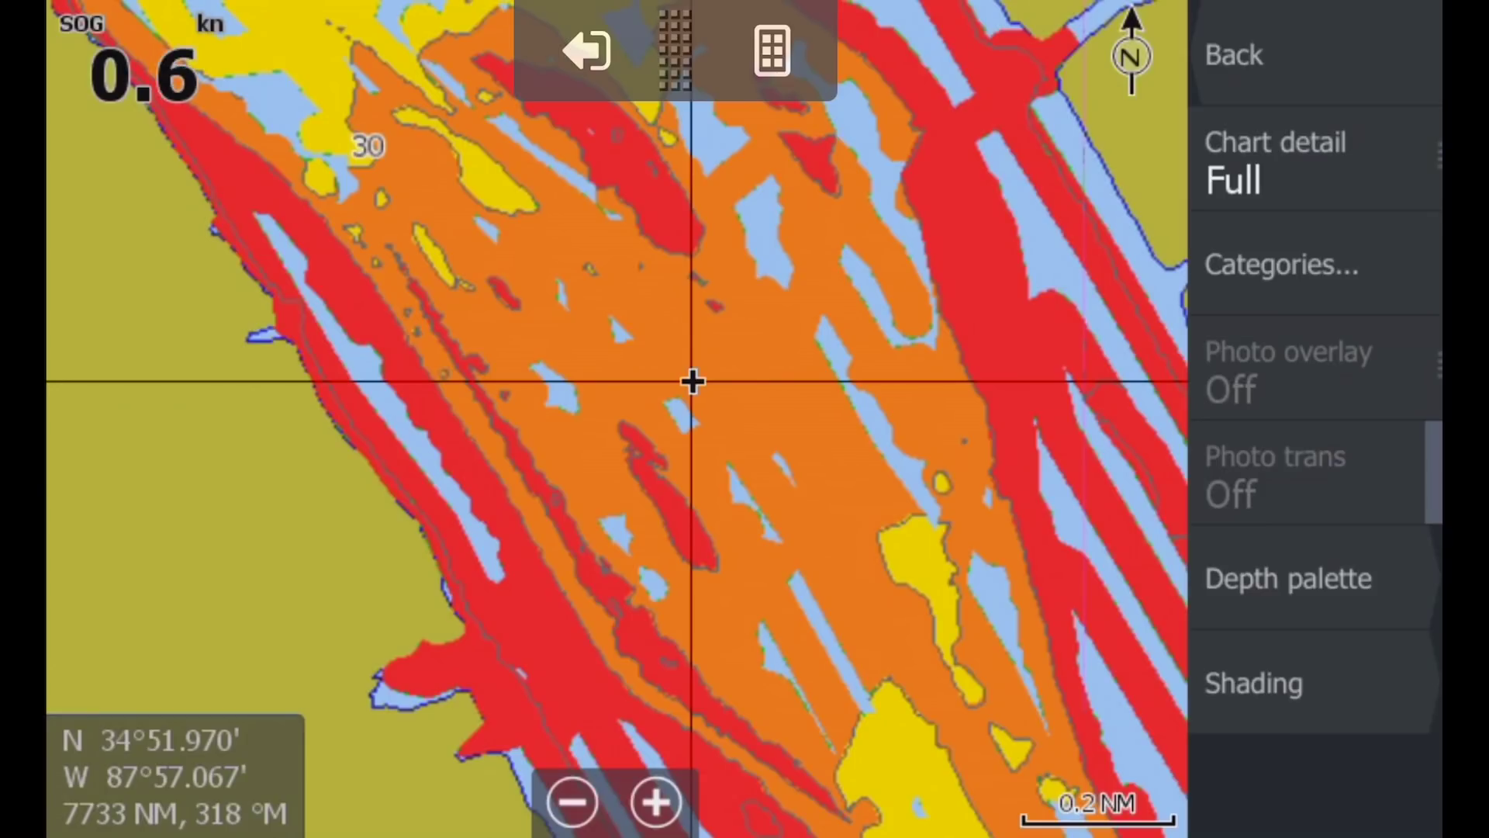
pyautogui.click(1314, 52)
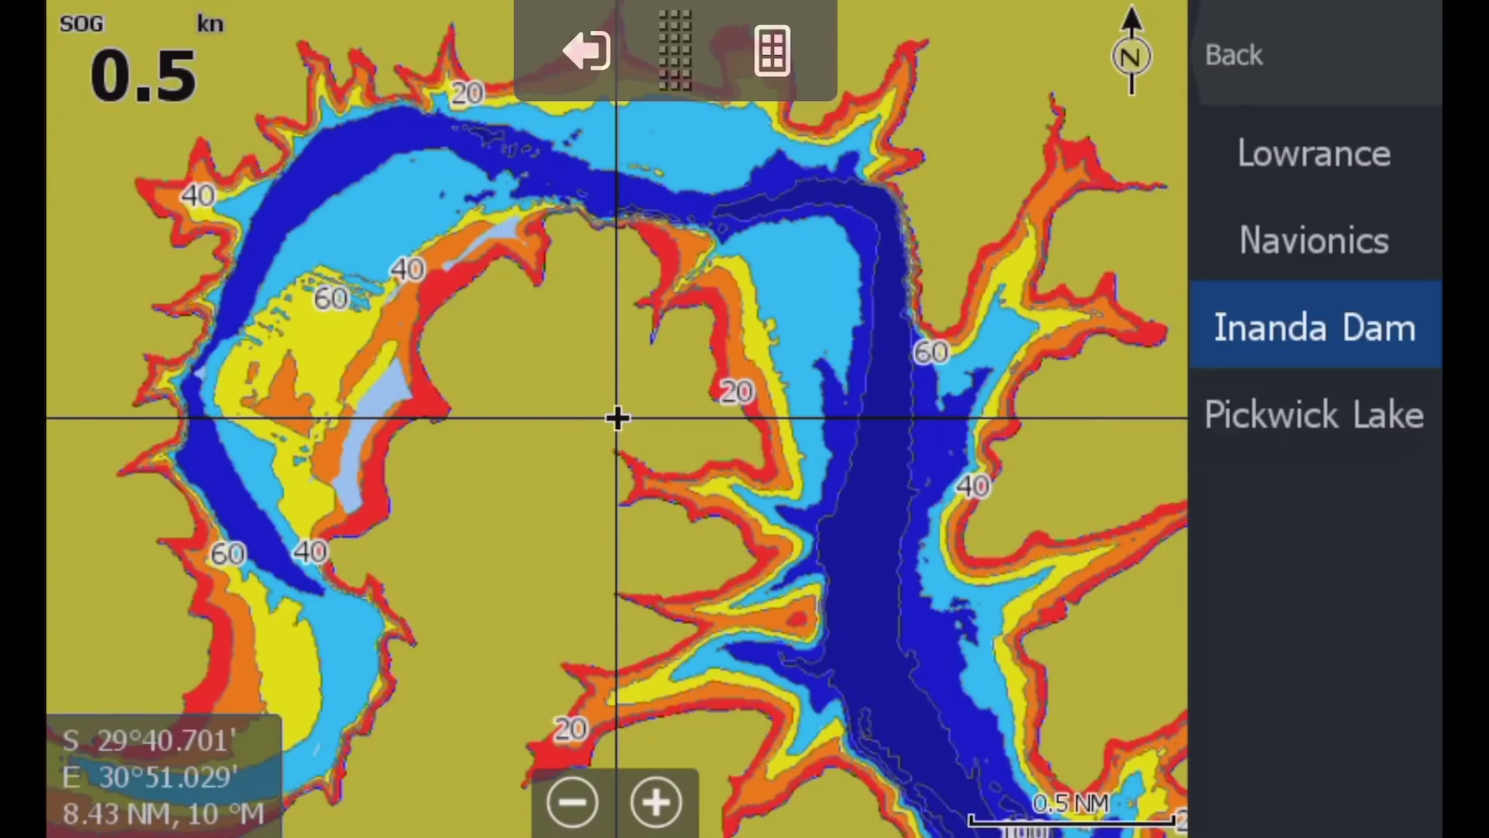
pyautogui.moveTo(705, 482); pyautogui.dragTo(785, 615)
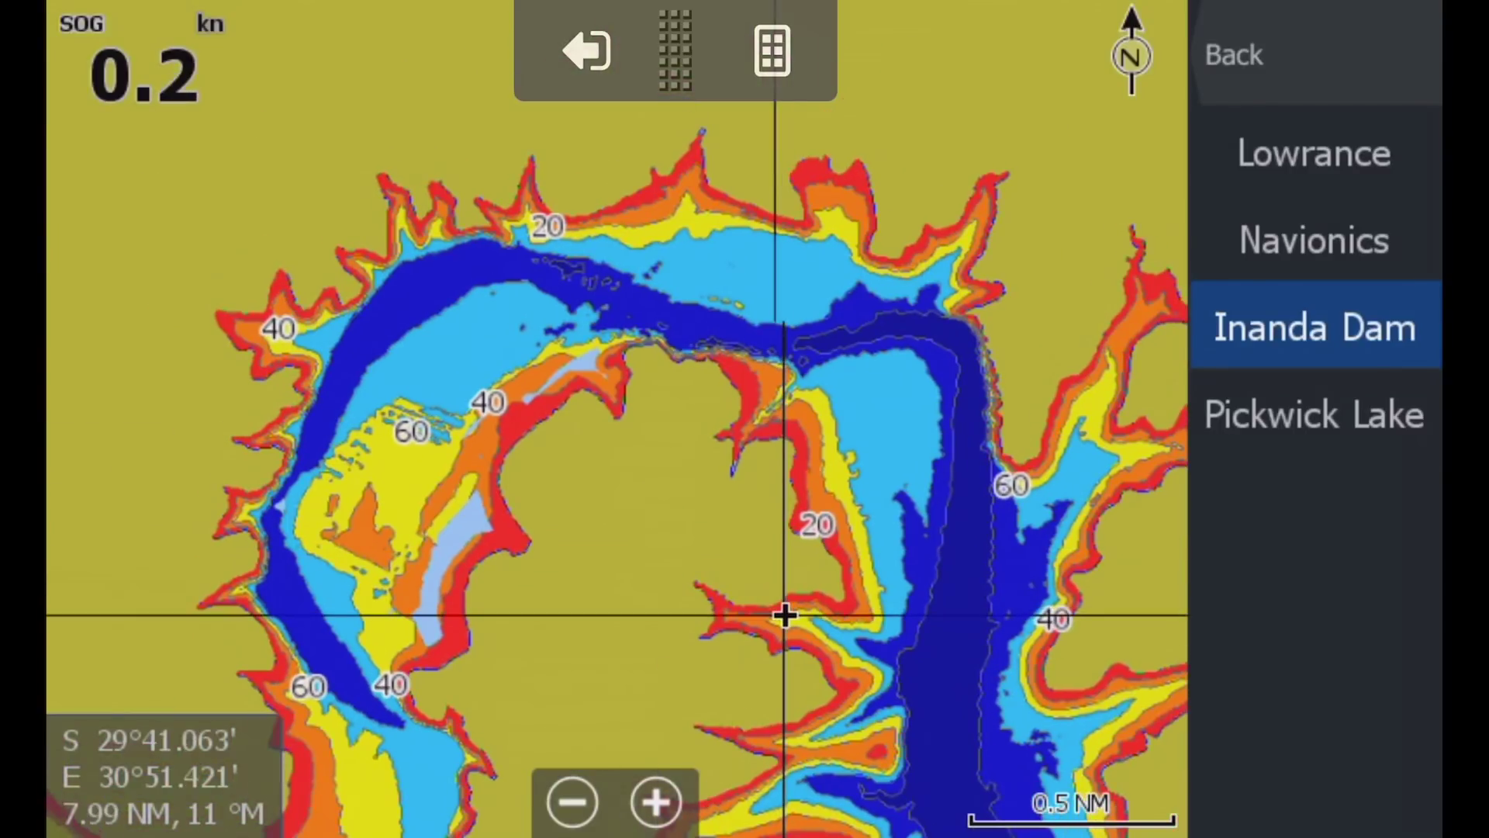
pyautogui.click(799, 414)
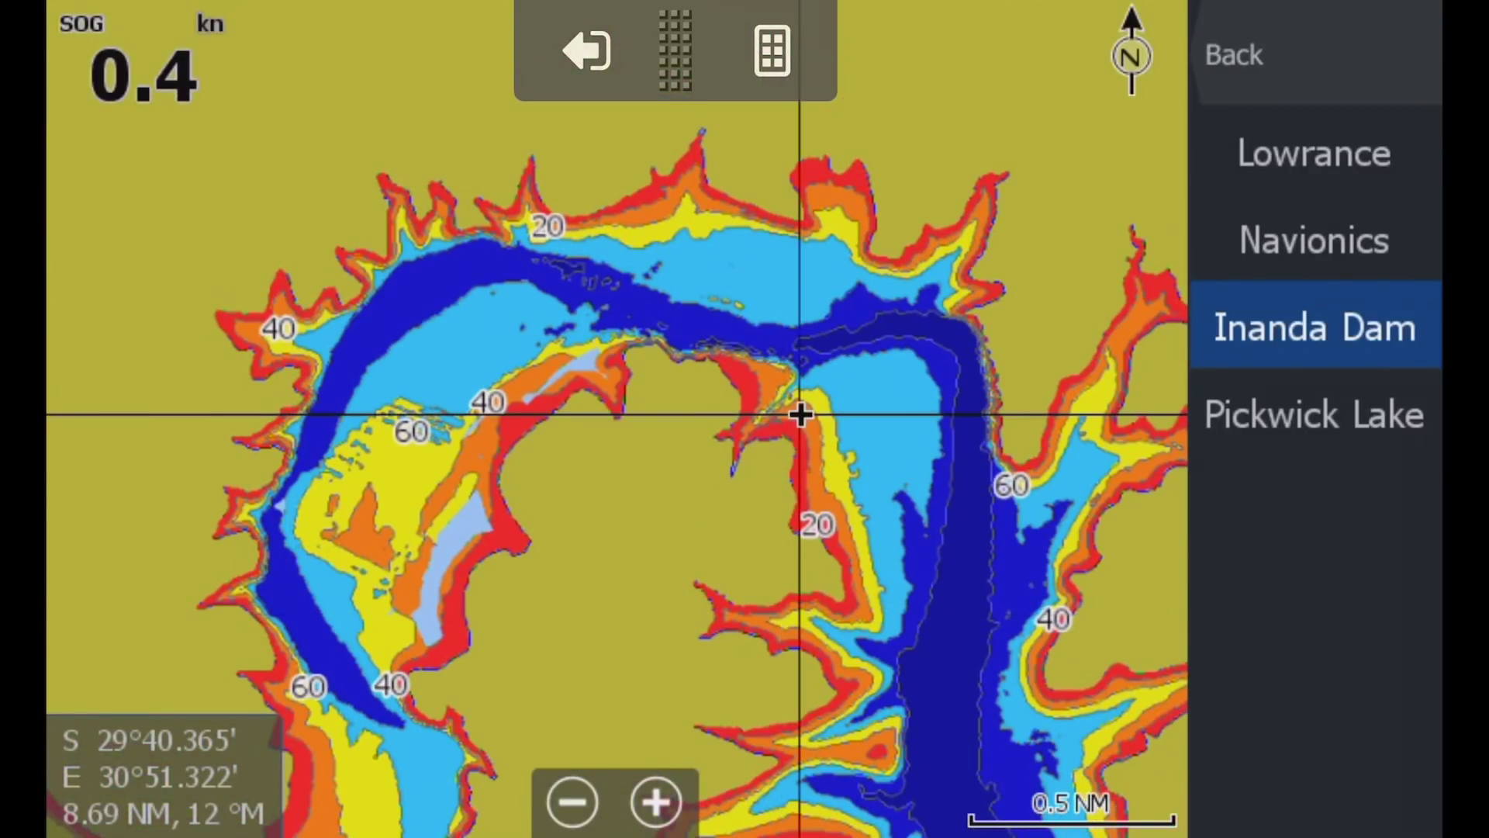
pyautogui.click(656, 802)
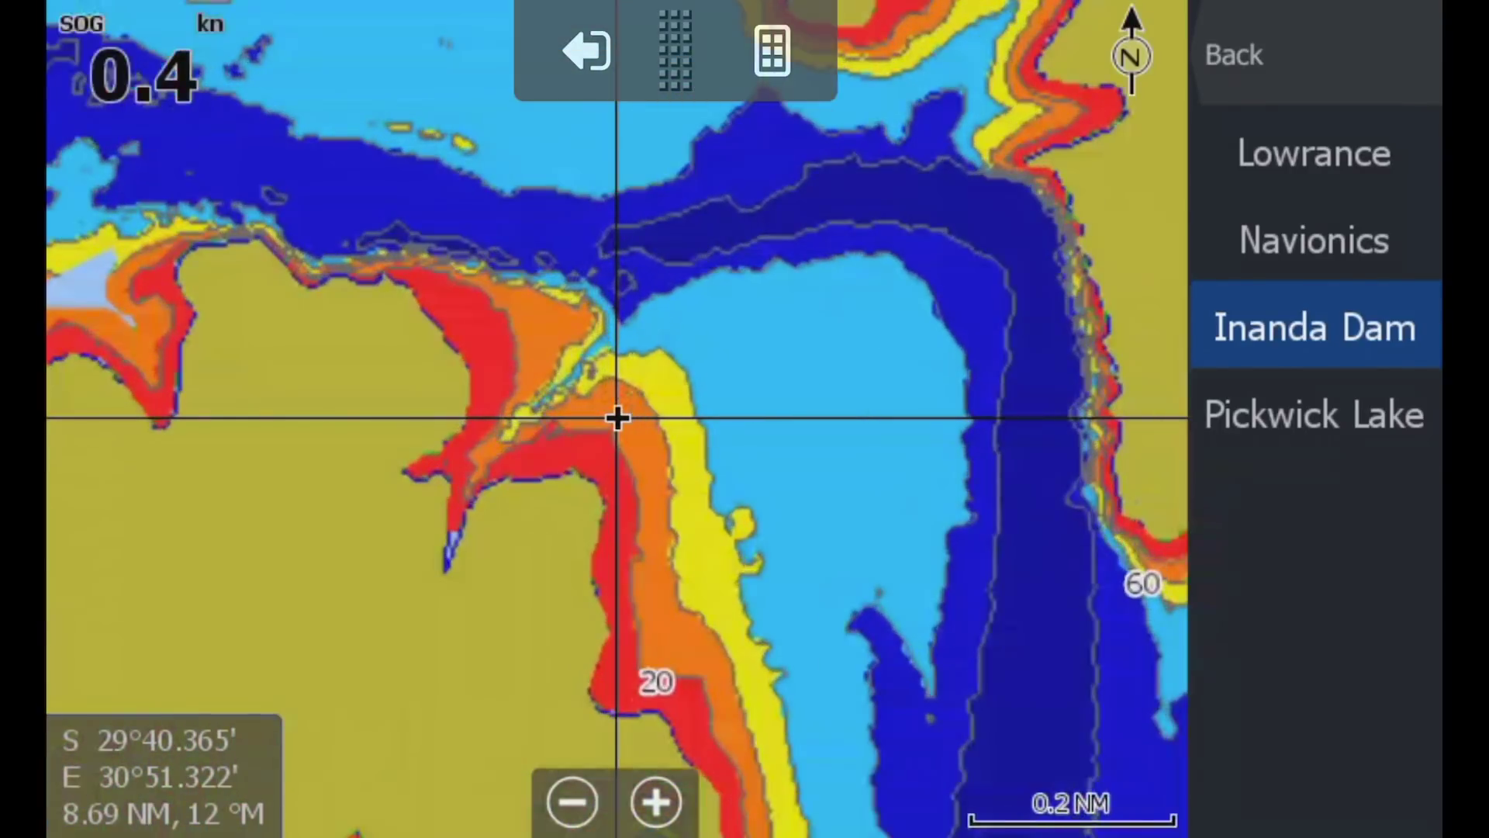
pyautogui.moveTo(909, 383); pyautogui.dragTo(1057, 571)
pyautogui.moveTo(944, 458); pyautogui.dragTo(870, 601)
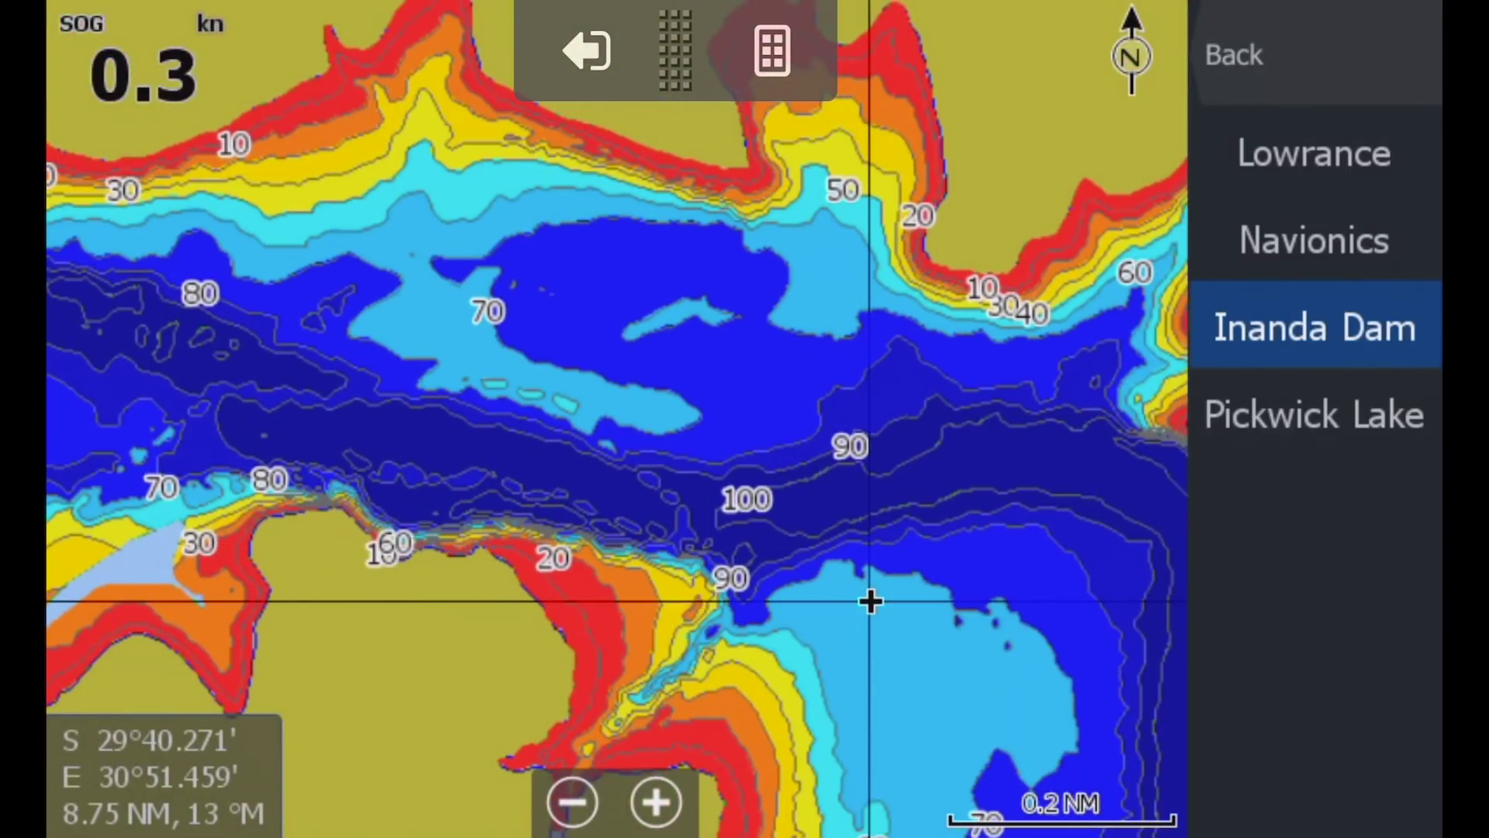
pyautogui.click(656, 801)
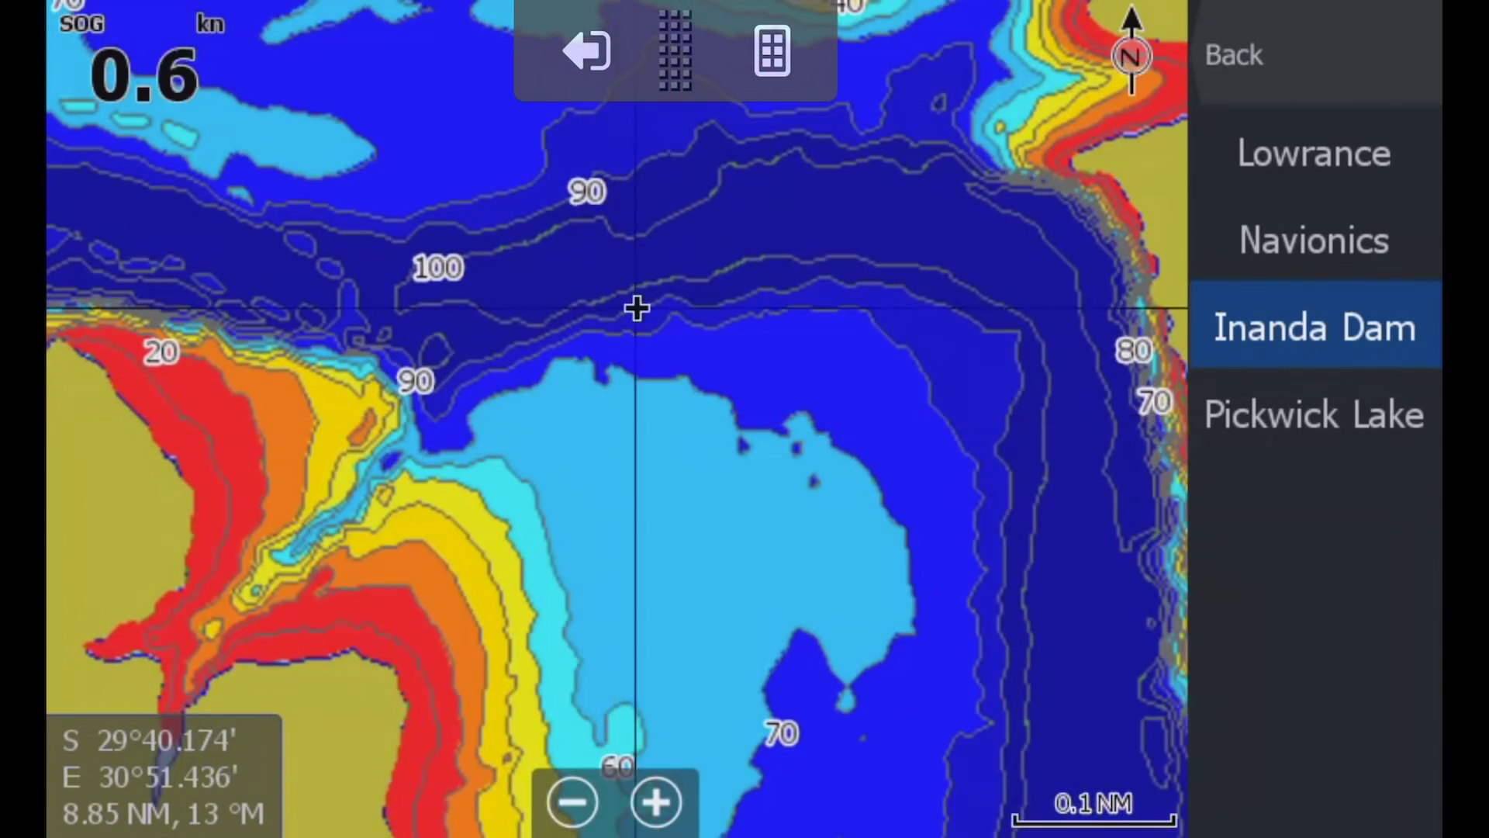